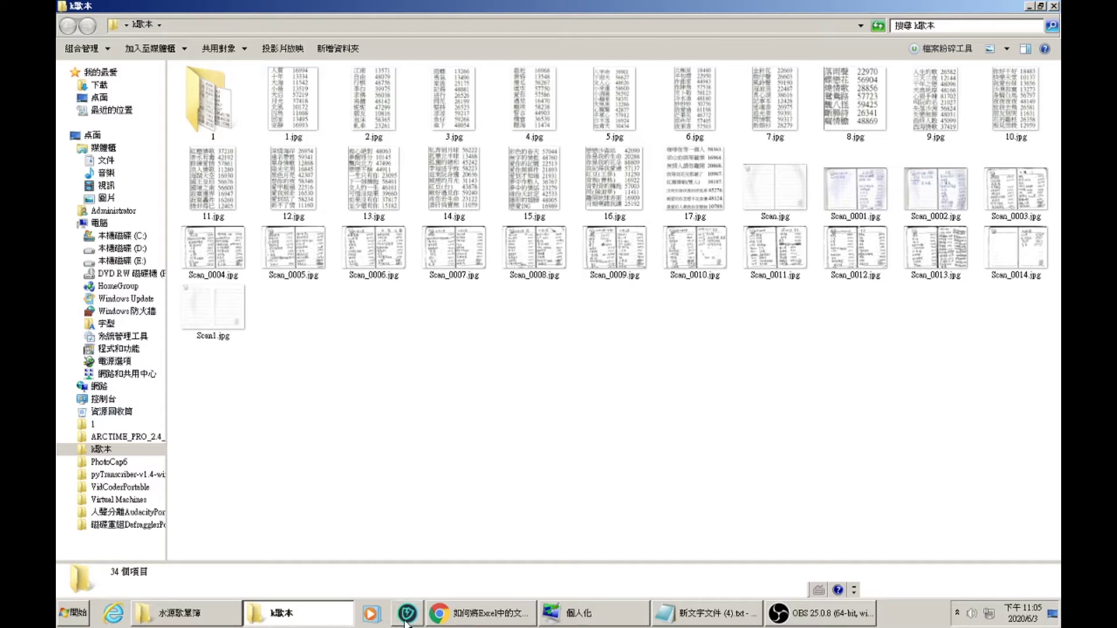
- Open the workbook 1071202水源歌單.xls from the 水源歌單簿 folder and go to the start of the song list
click(199, 614)
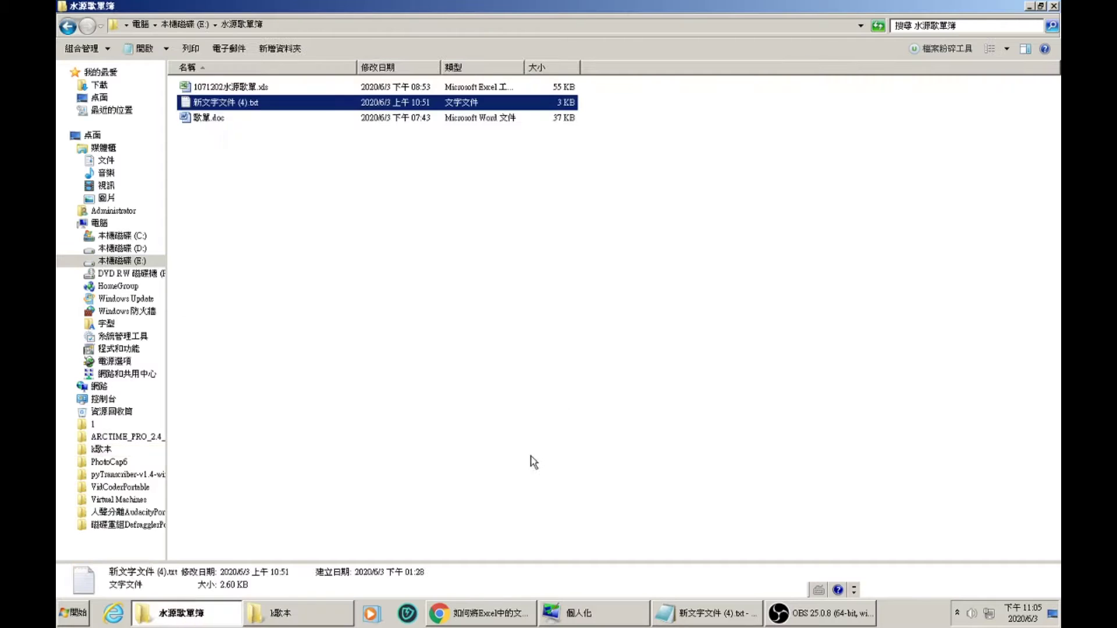
double_click(221, 88)
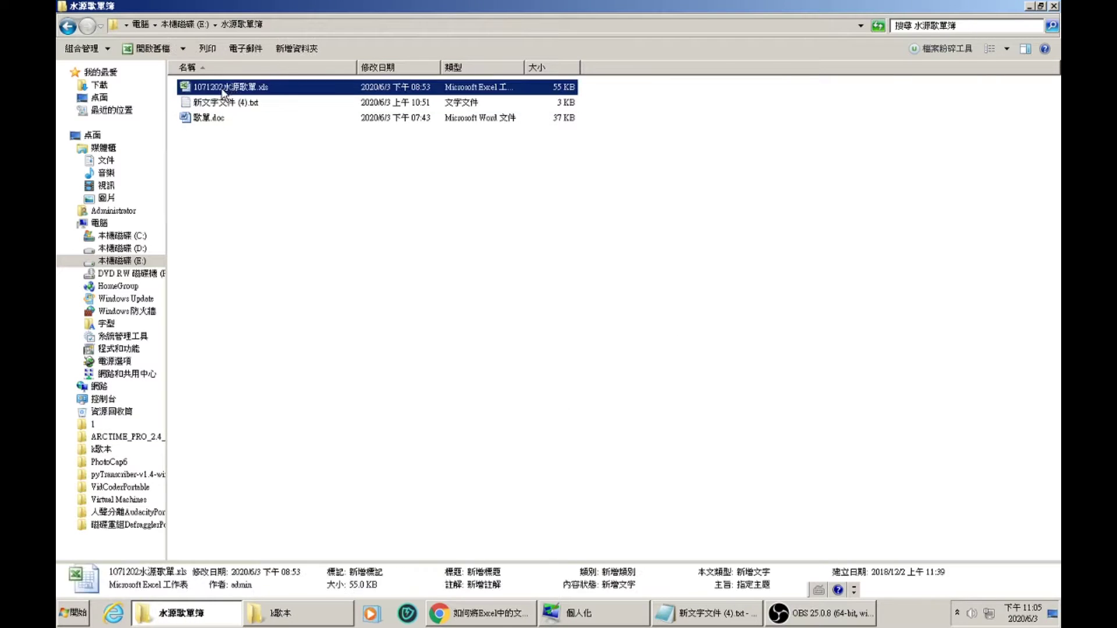
scroll(781, 352, up, 7)
scroll(781, 352, up, 20)
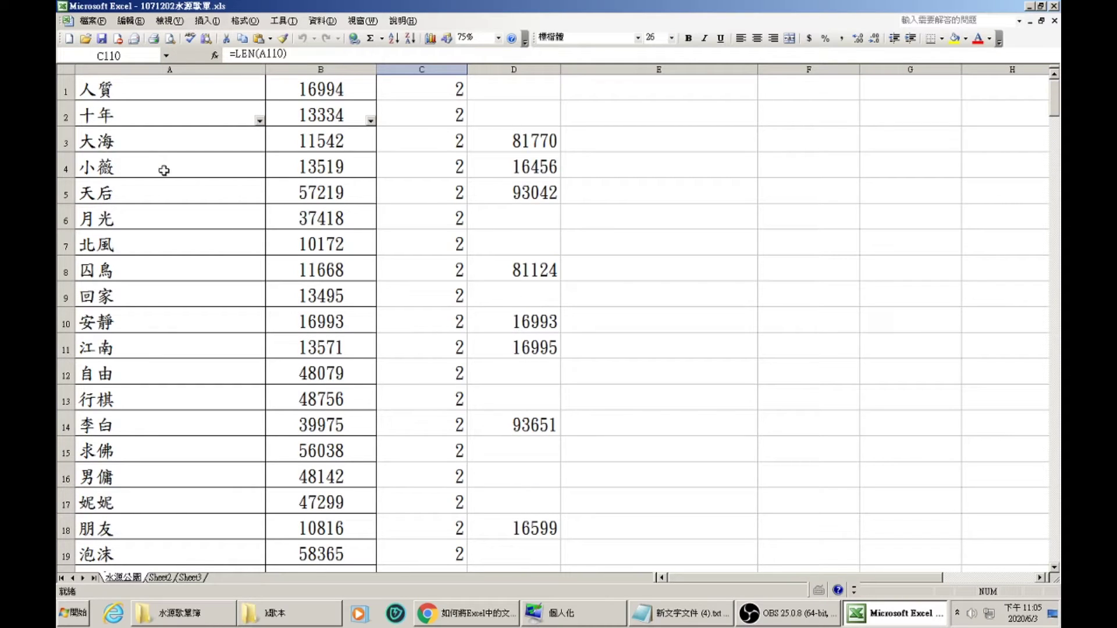
- Select the song titles and song numbers in cells A1:B20
click(178, 92)
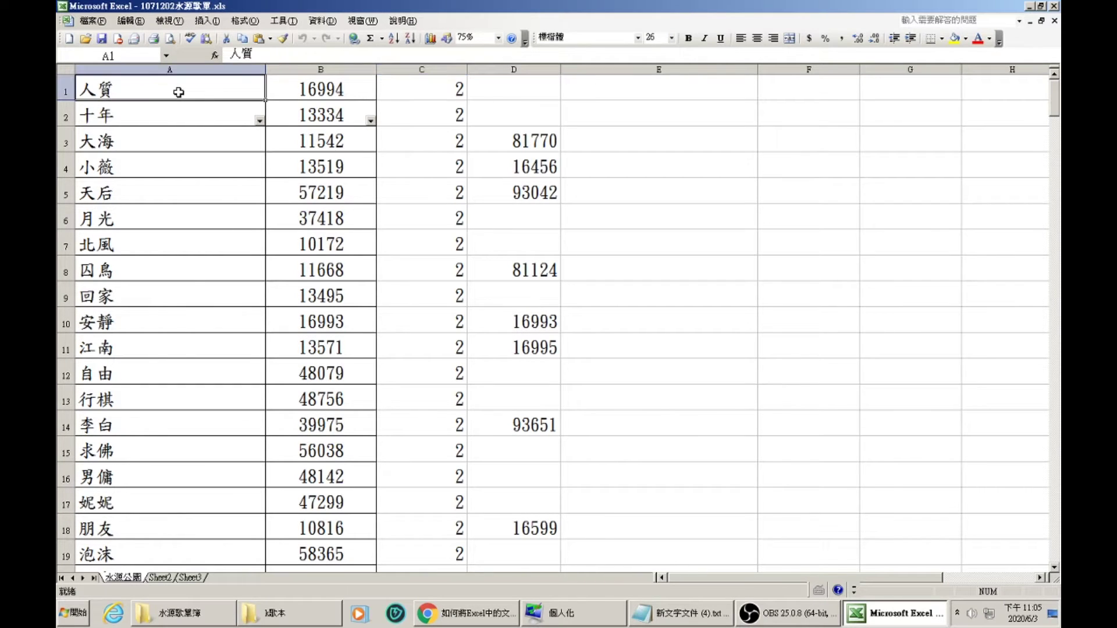
click(299, 93)
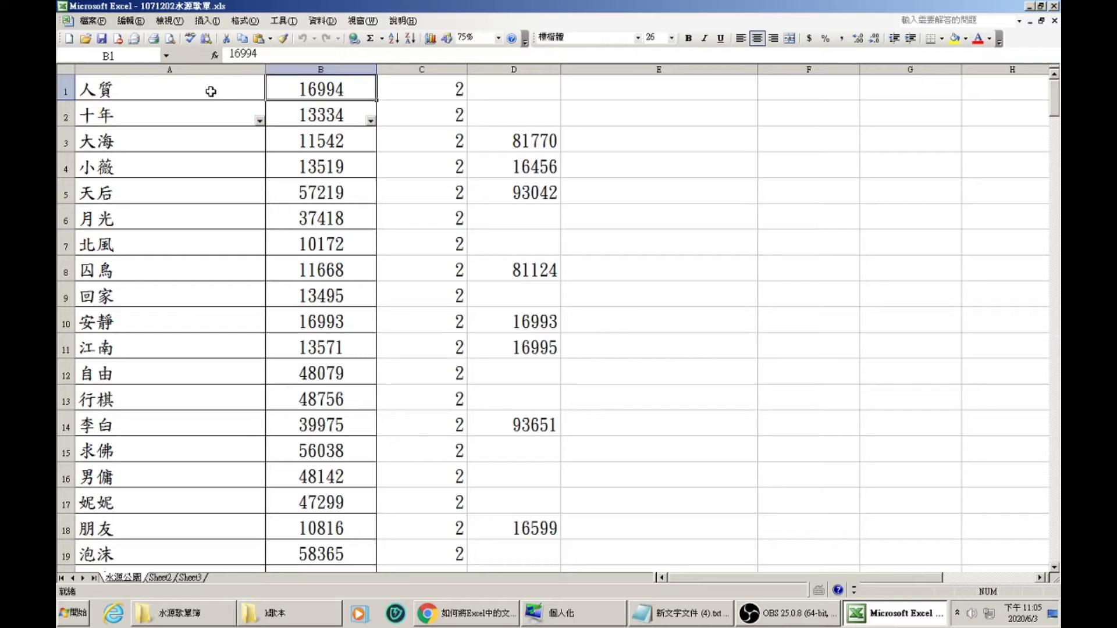
drag(207, 91, 287, 283)
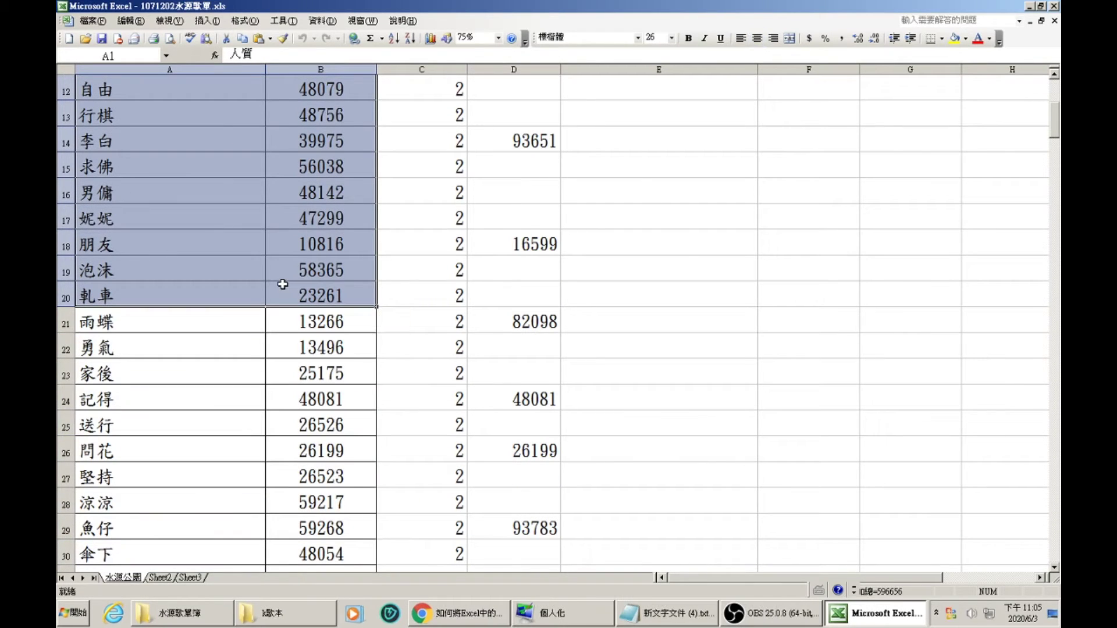
- Examine the character-count LEN formulas in cells C12 and C1
click(436, 87)
double_click(440, 85)
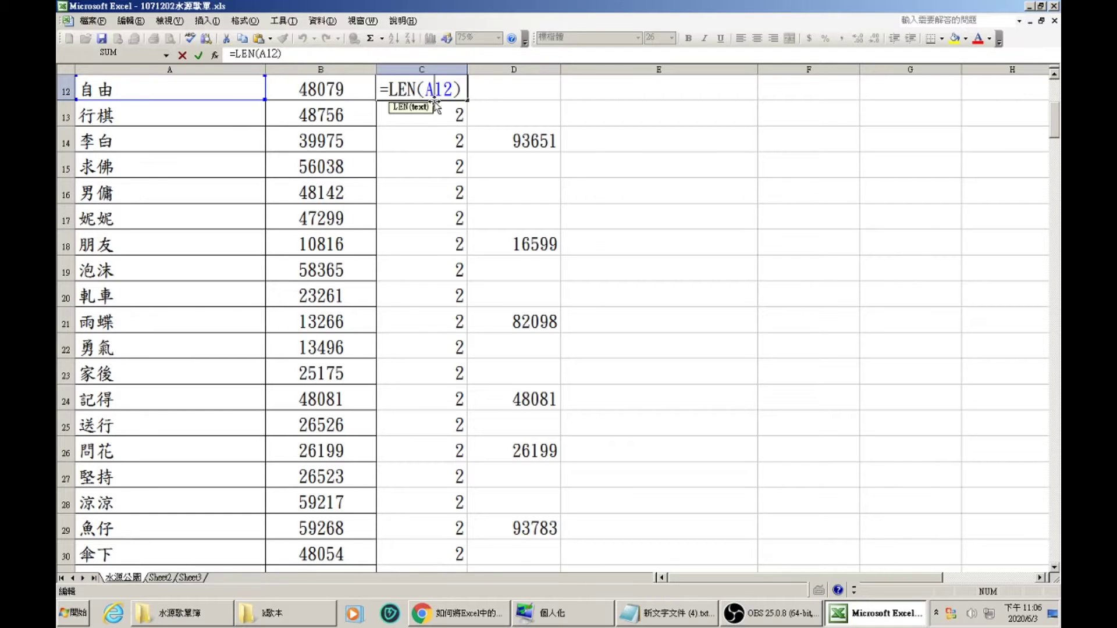
scroll(435, 105, up, 4)
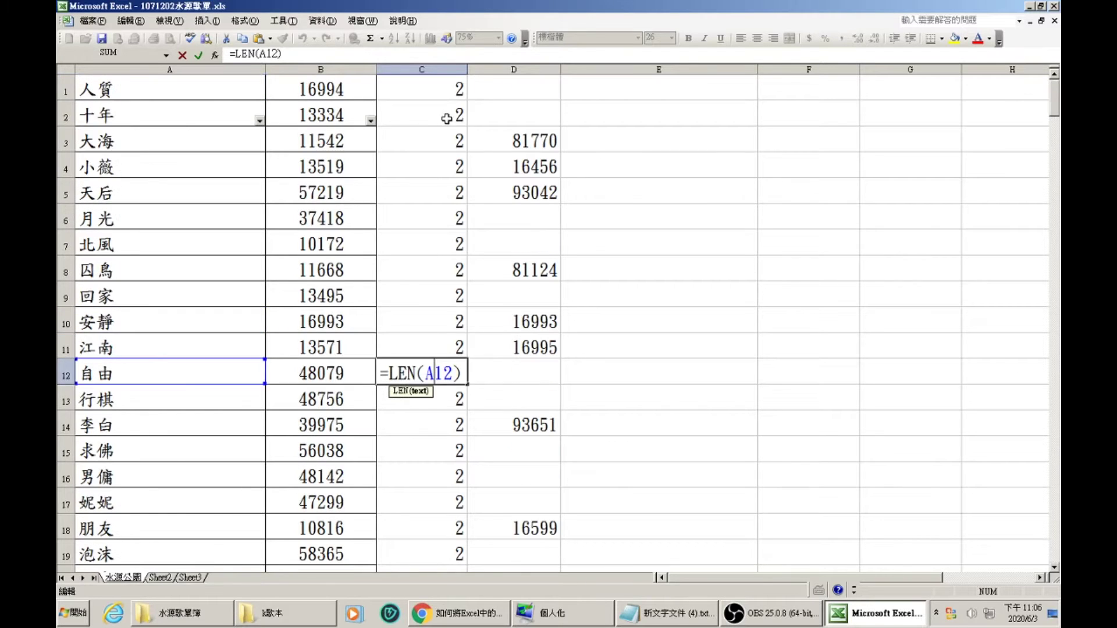
click(440, 89)
double_click(442, 89)
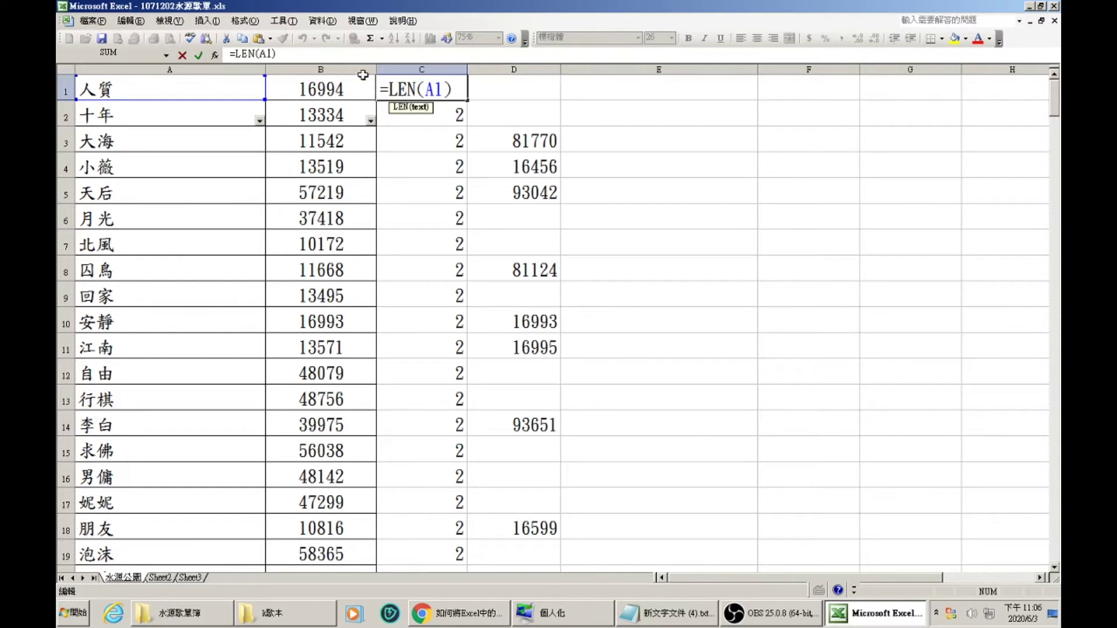
click(362, 21)
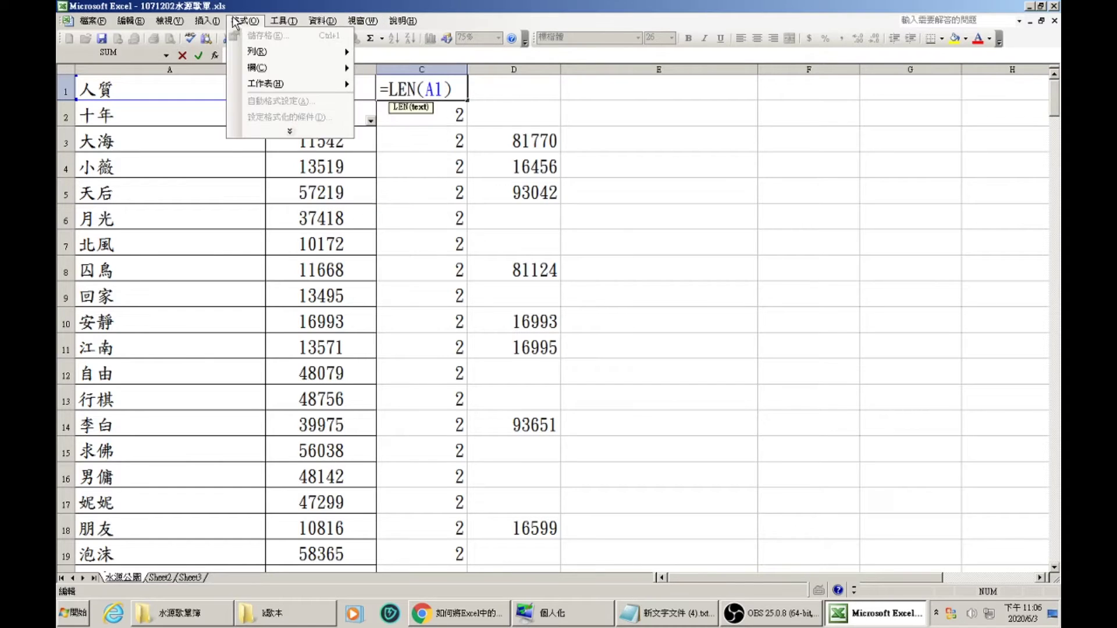
mouse_move(253, 23)
mouse_move(323, 21)
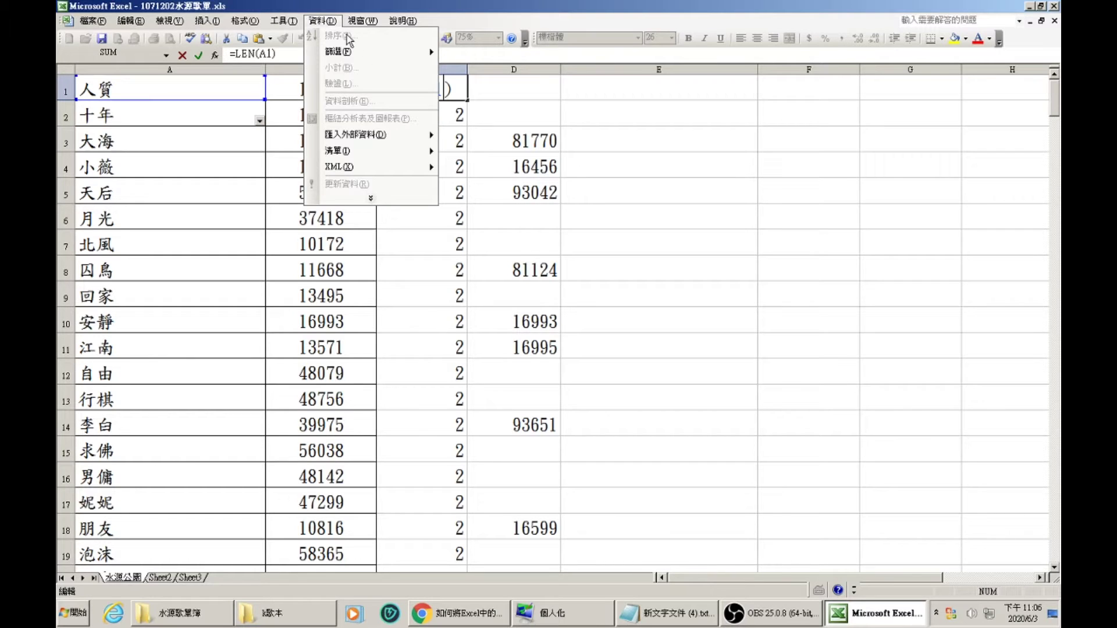
click(506, 100)
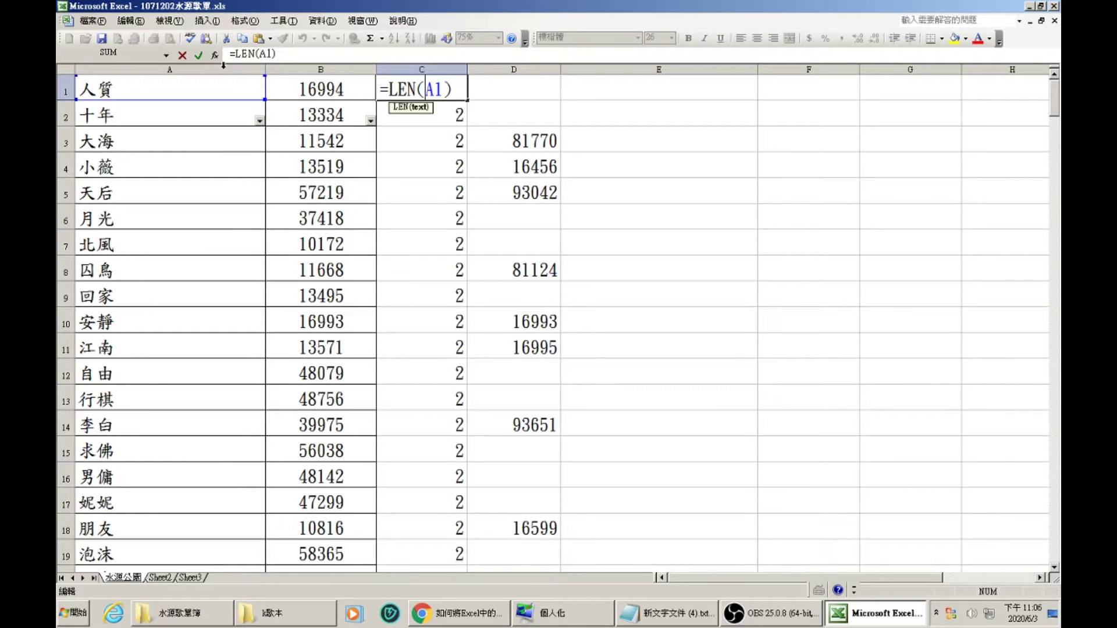
- Change the character-count formula in C1 to =LEN(CA1)
drag(228, 89, 294, 367)
click(285, 167)
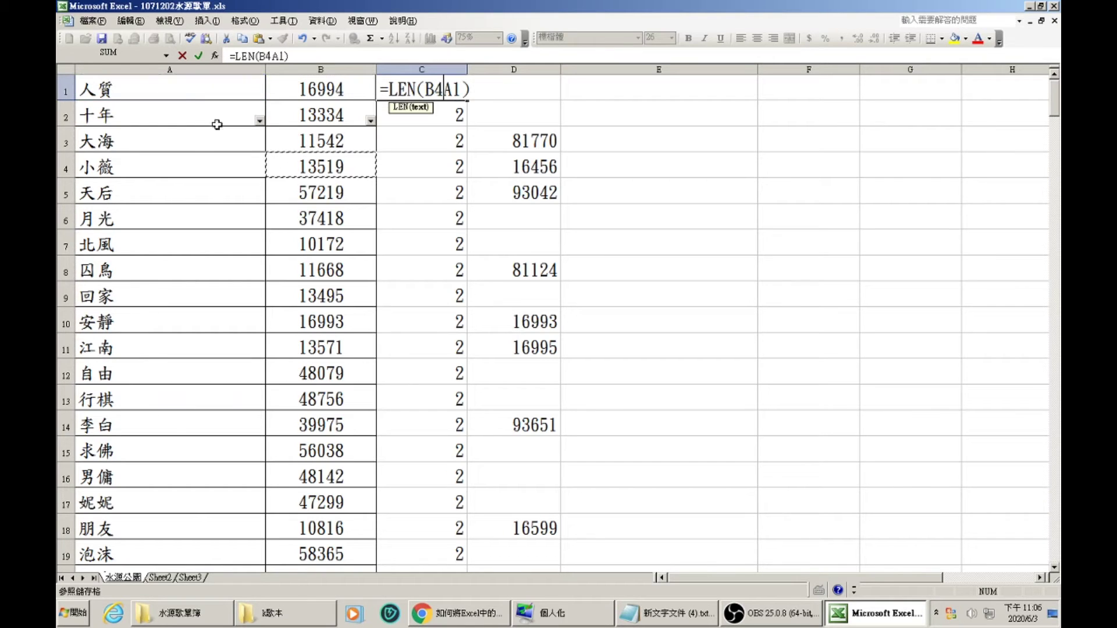
click(187, 94)
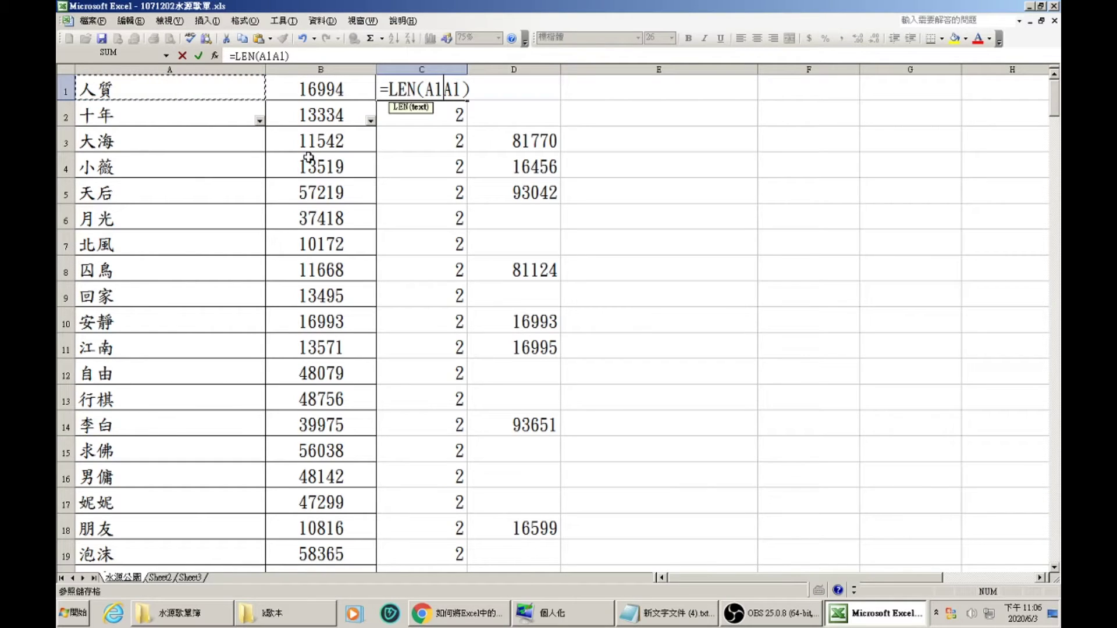
click(424, 134)
key(BackSpace)
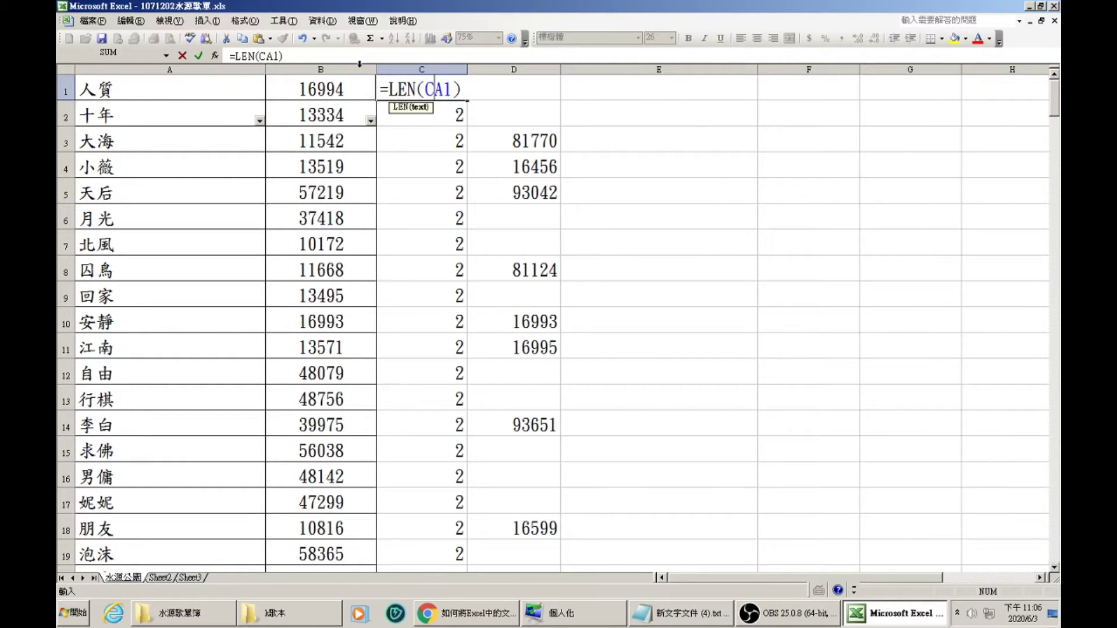
click(322, 21)
click(323, 21)
- Switch to Chrome and read the blog article's written steps for sorting Excel text by character count
click(500, 619)
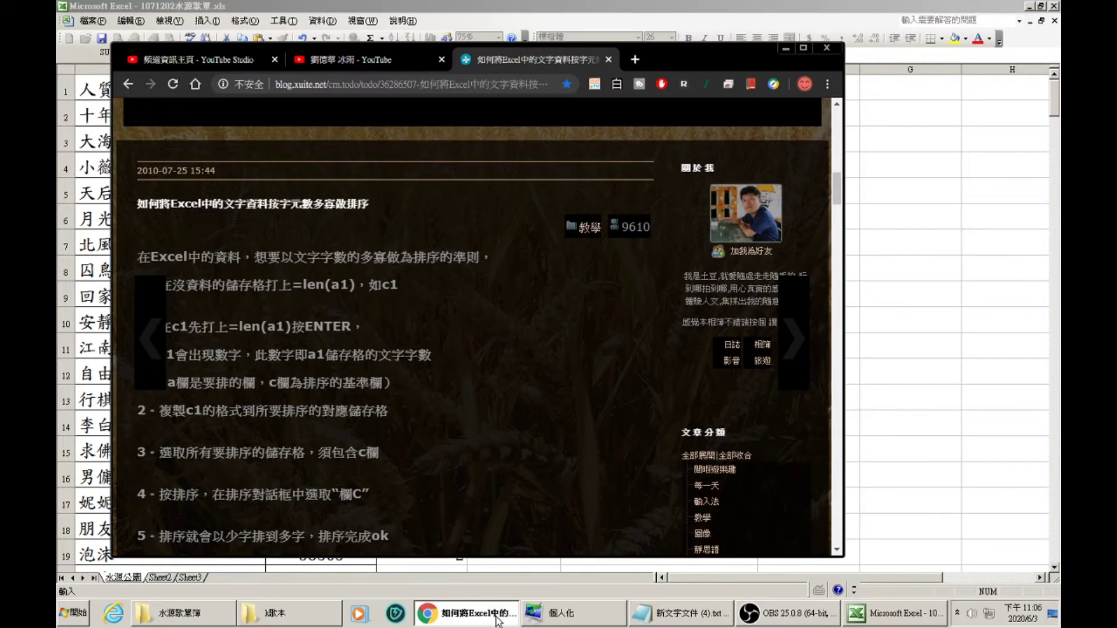
scroll(348, 344, up, 3)
scroll(348, 345, down, 4)
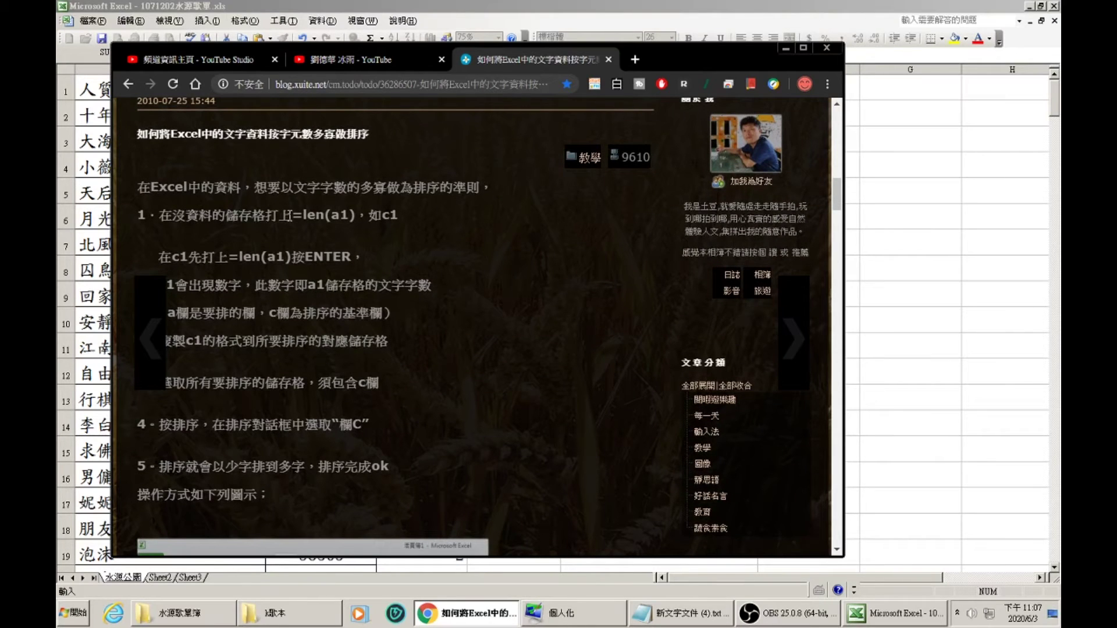
drag(289, 216, 378, 365)
click(378, 365)
drag(172, 424, 298, 472)
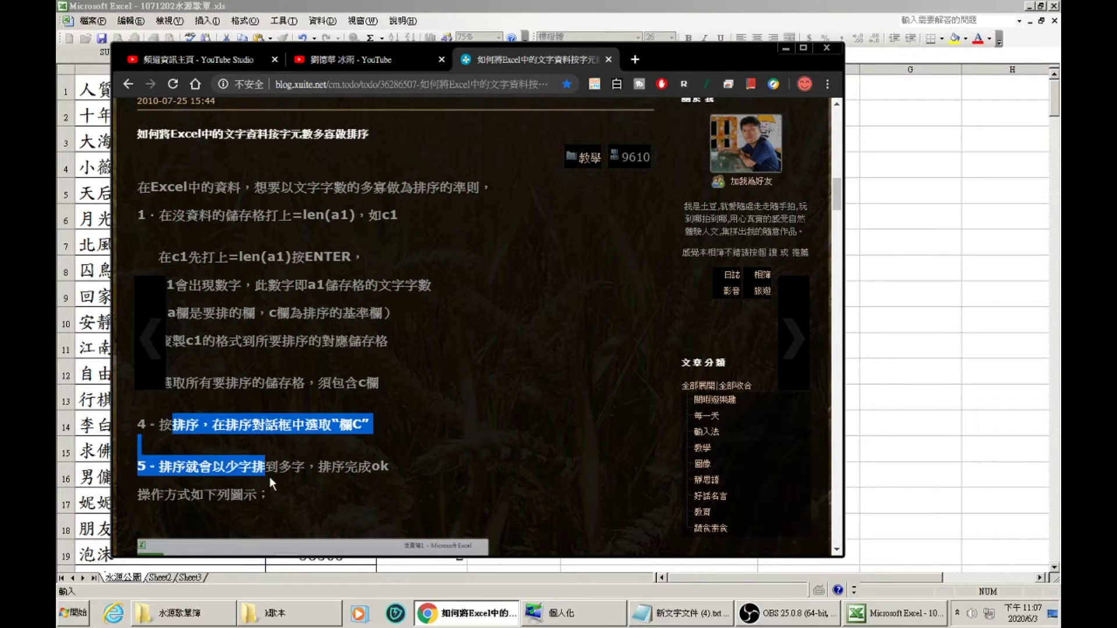
click(271, 476)
- Examine the article's illustrated =len(a1) example and highlight the page's web address
scroll(302, 448, down, 3)
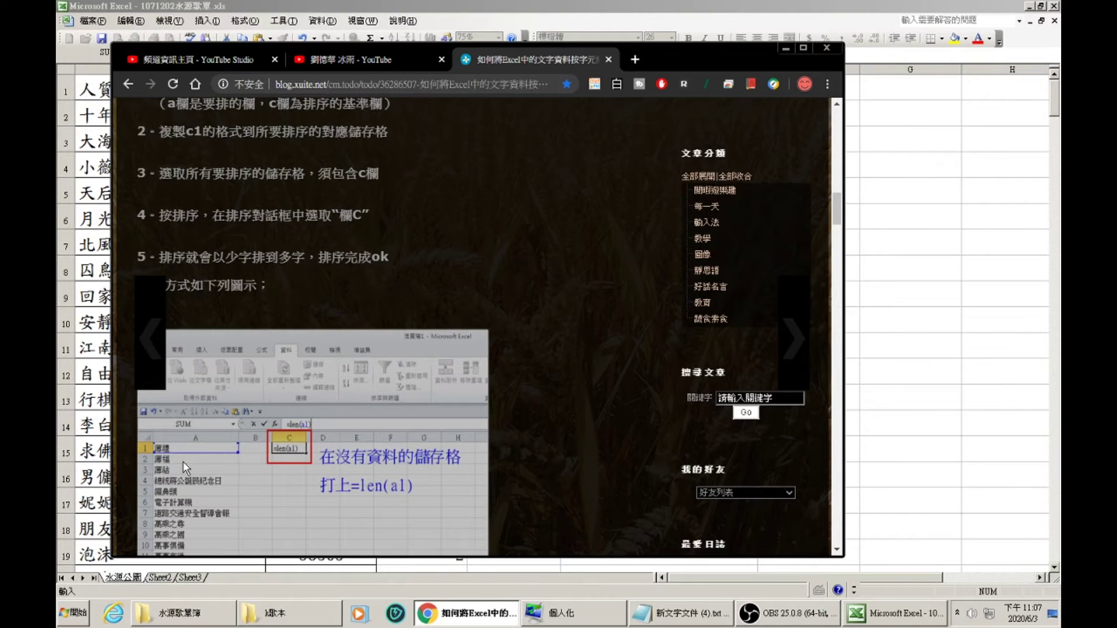
scroll(314, 407, down, 2)
scroll(365, 323, up, 2)
scroll(406, 215, up, 2)
click(438, 85)
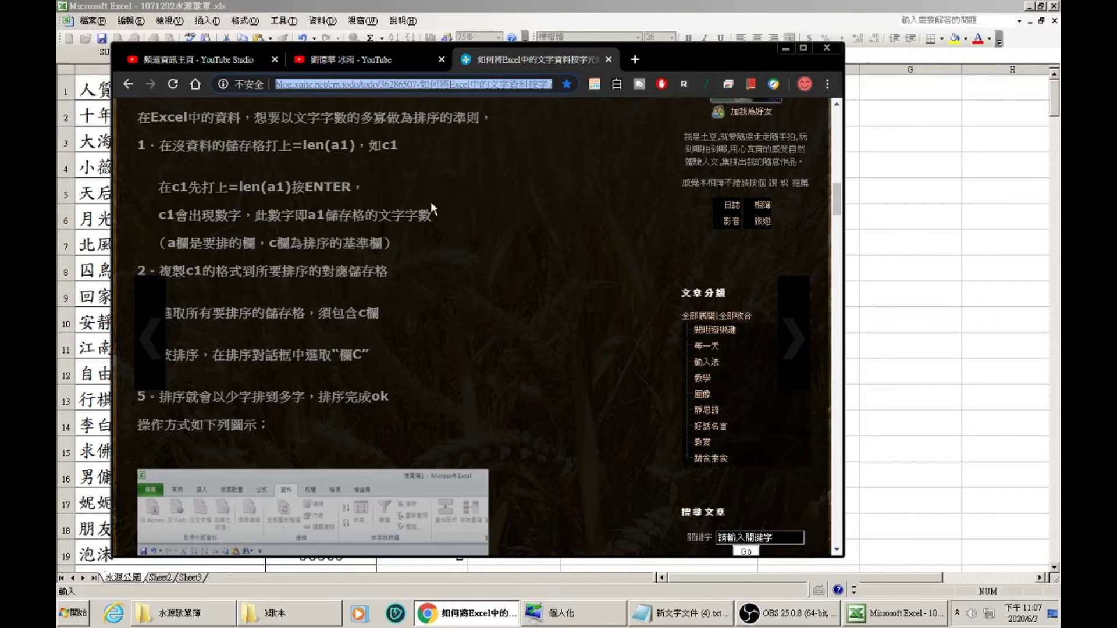
scroll(444, 230, up, 4)
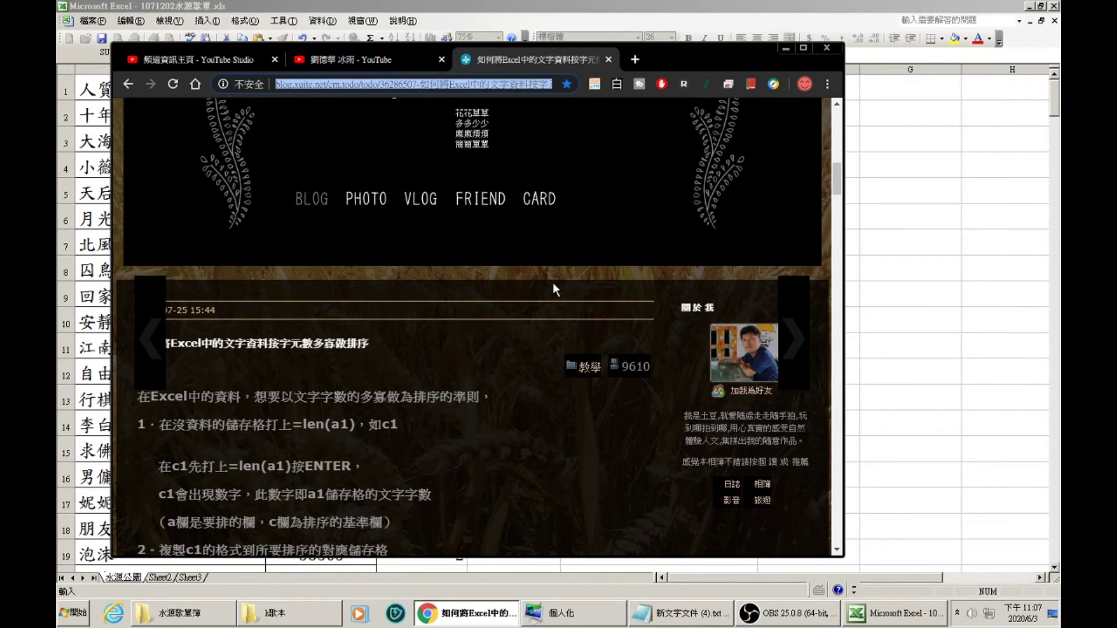
scroll(553, 283, down, 6)
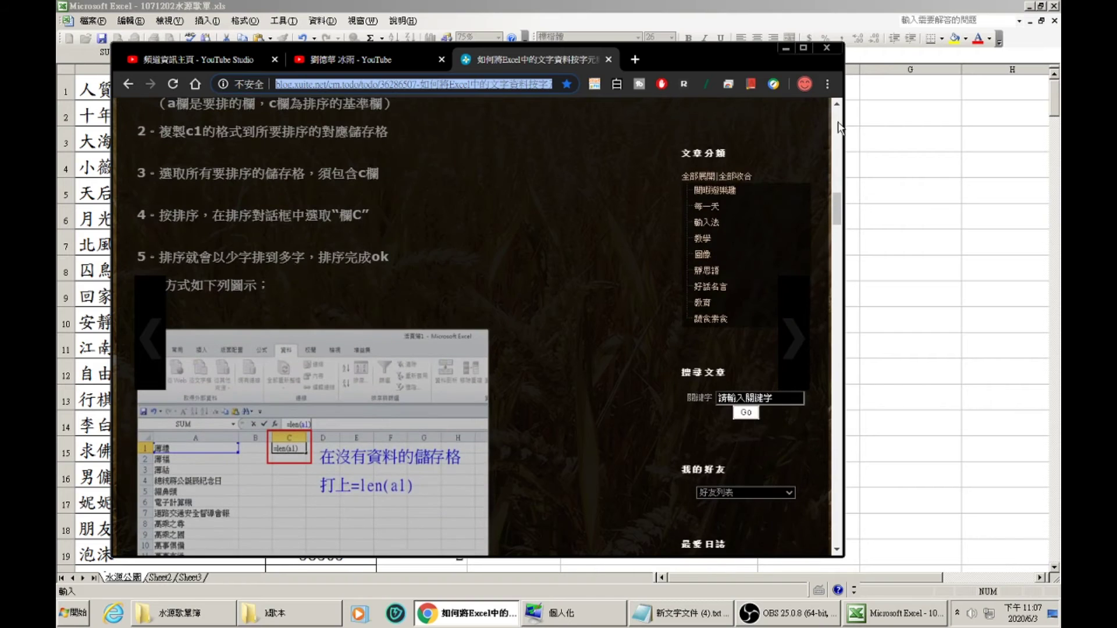
- Return to the Excel workbook, commit the edited formula in C1 and look over the song list
click(785, 48)
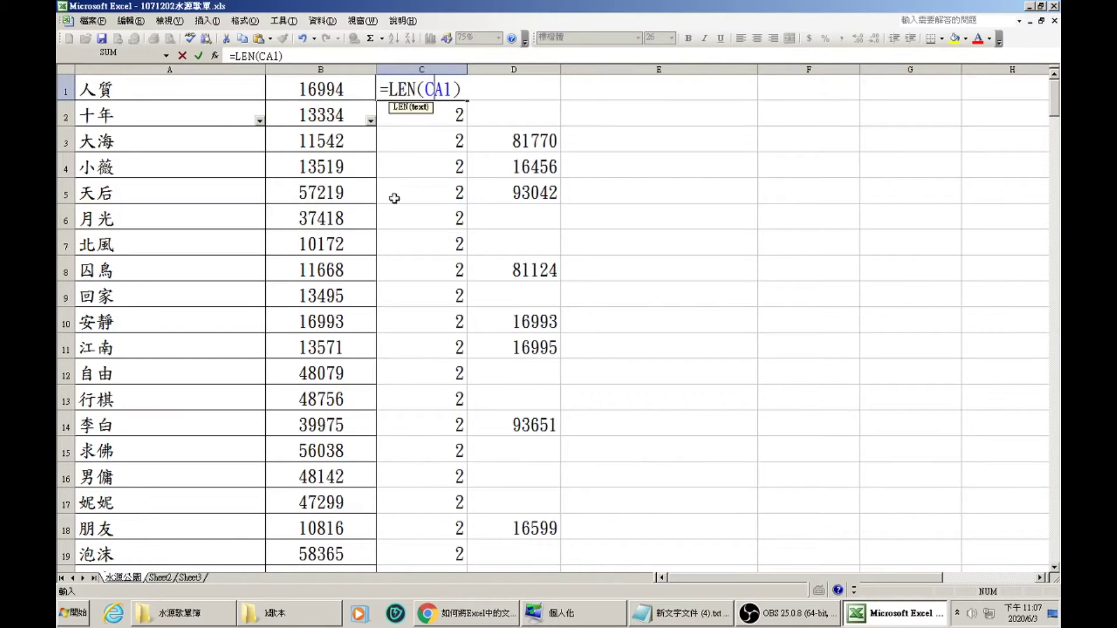
click(631, 189)
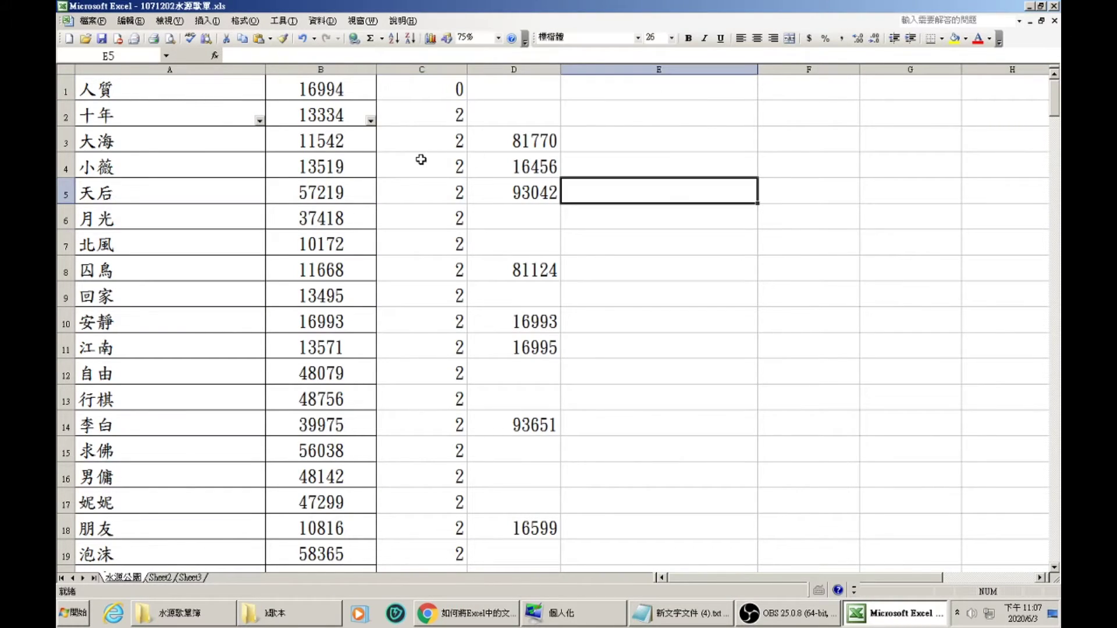
scroll(294, 241, down, 10)
scroll(296, 237, up, 10)
- Switch to the Notepad file 新文字文件 (4).txt and examine how its songs are grouped by title length
click(684, 610)
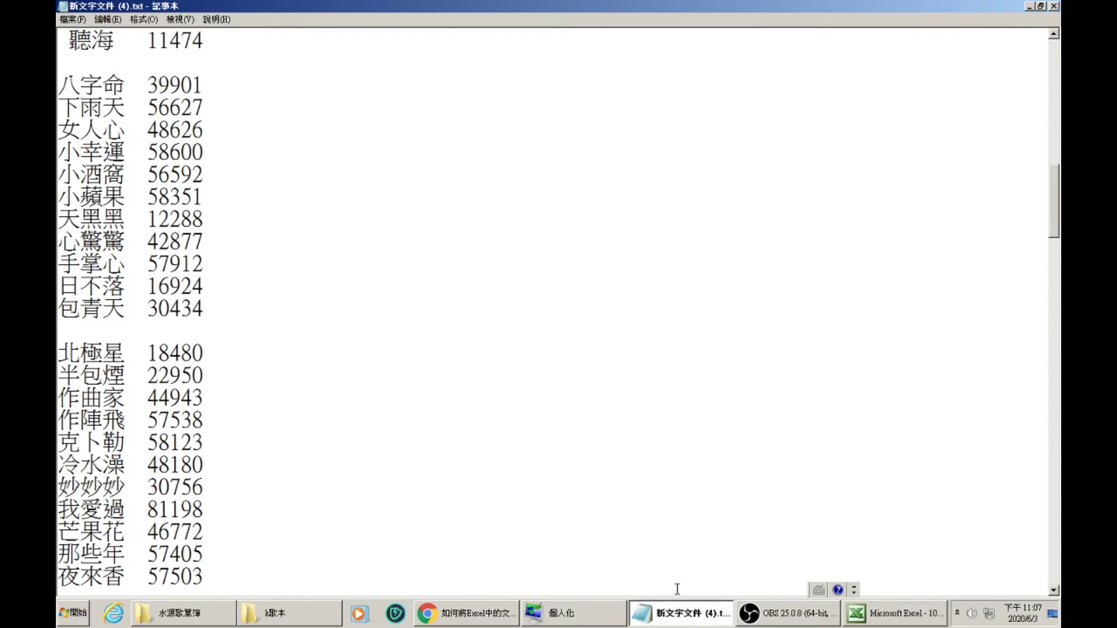
scroll(556, 353, up, 14)
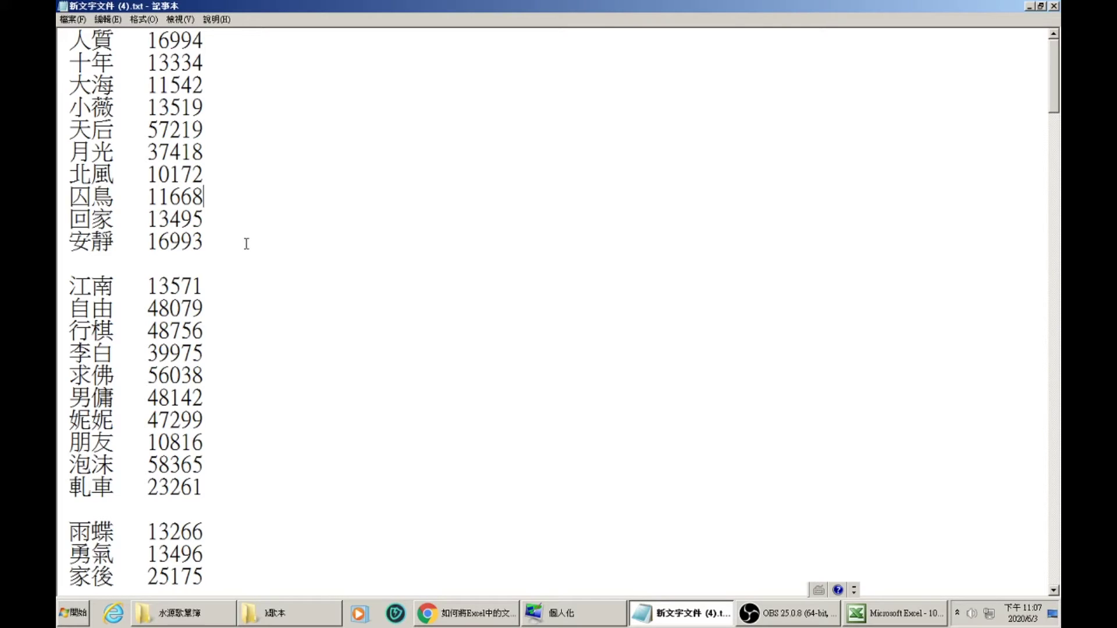
click(124, 102)
scroll(209, 232, down, 11)
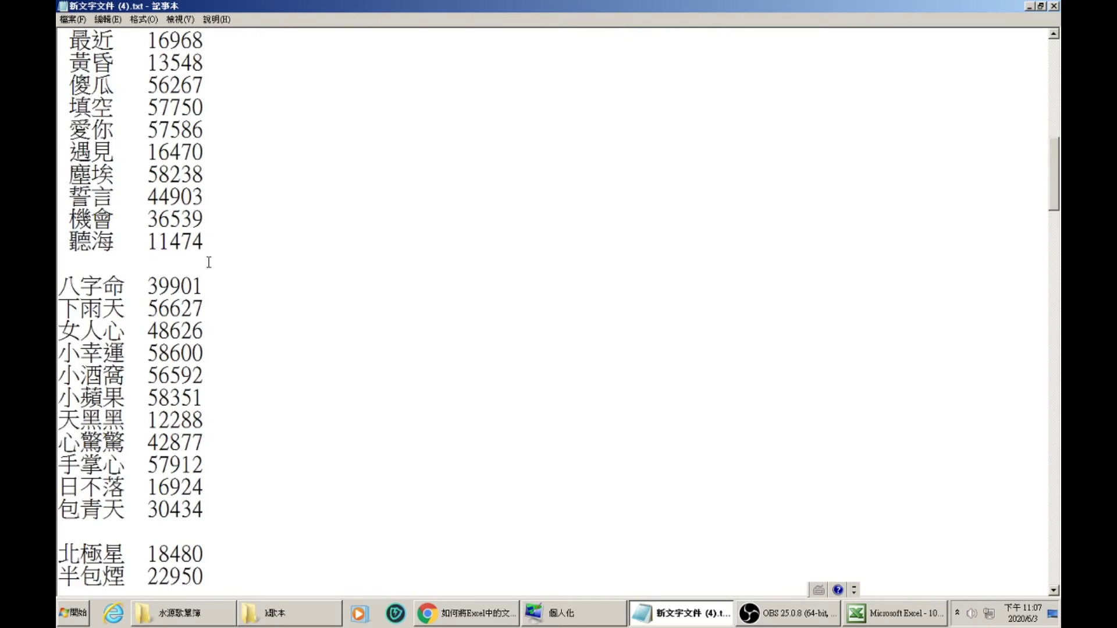
scroll(209, 262, down, 3)
scroll(209, 262, up, 14)
scroll(218, 262, down, 1)
scroll(233, 260, up, 1)
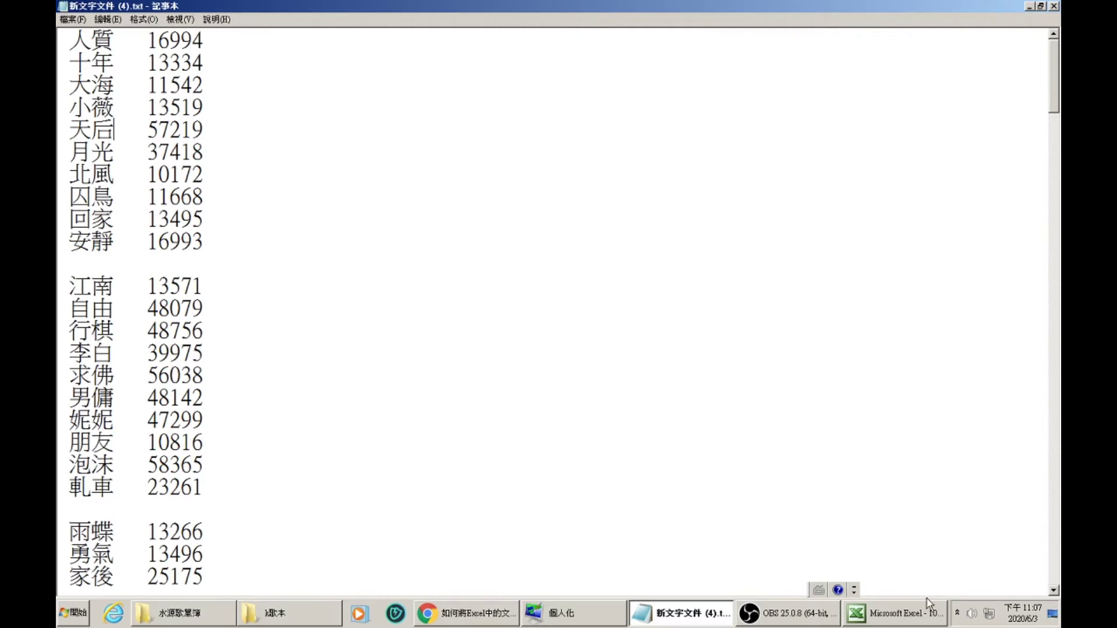
click(956, 616)
click(956, 615)
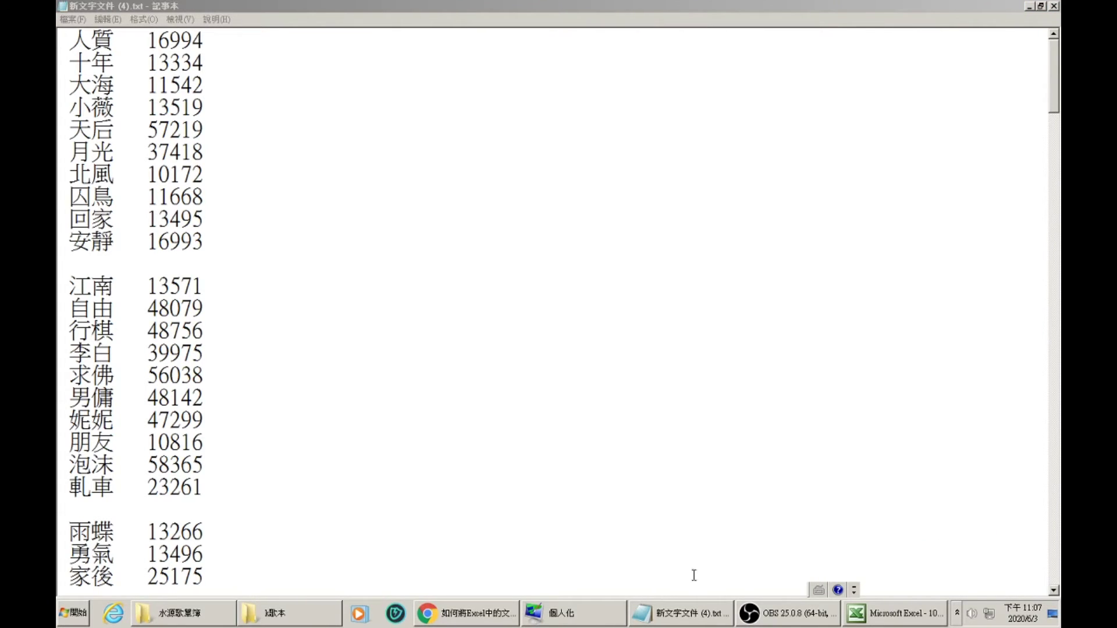
click(807, 611)
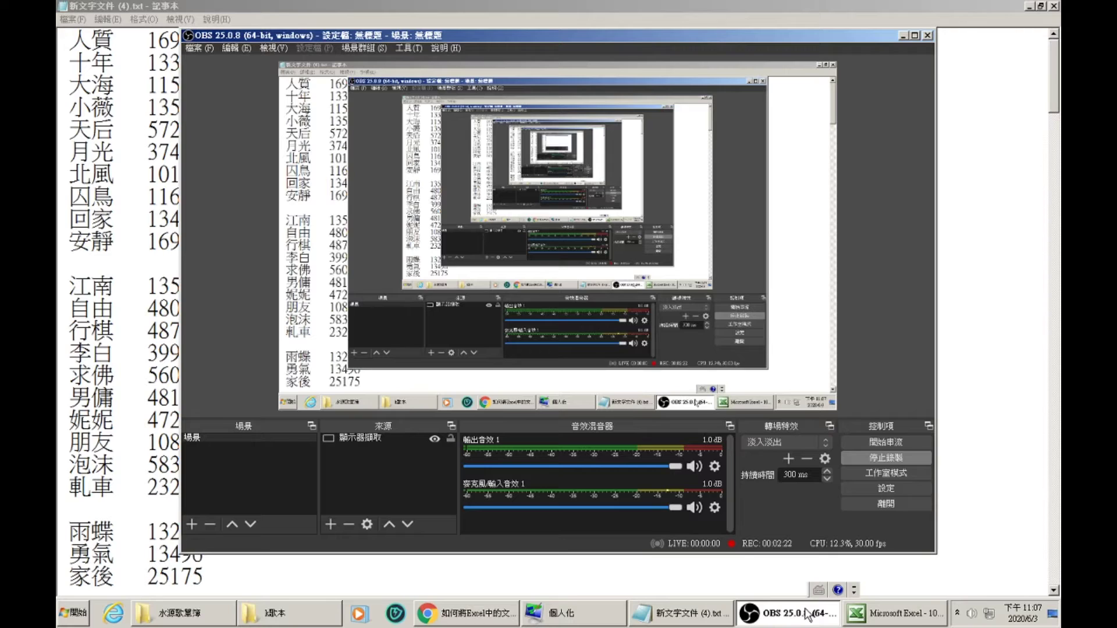
click(888, 459)
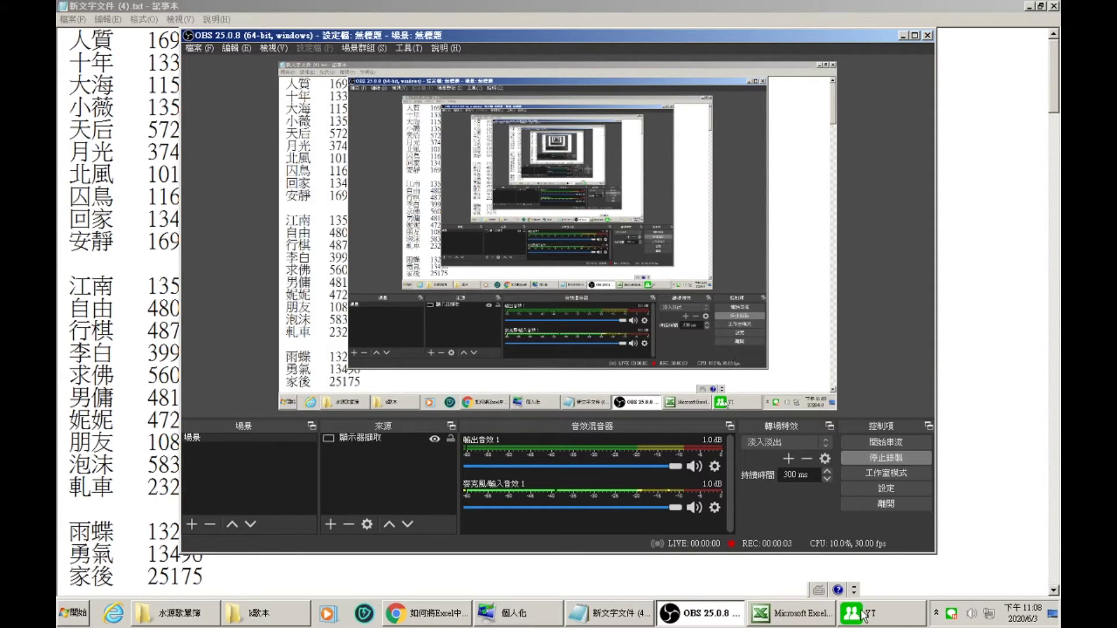
- Capture the second block of songs, 江南 to 軋車, from the Notepad list with the LINE chat's screen capture and send it
click(880, 616)
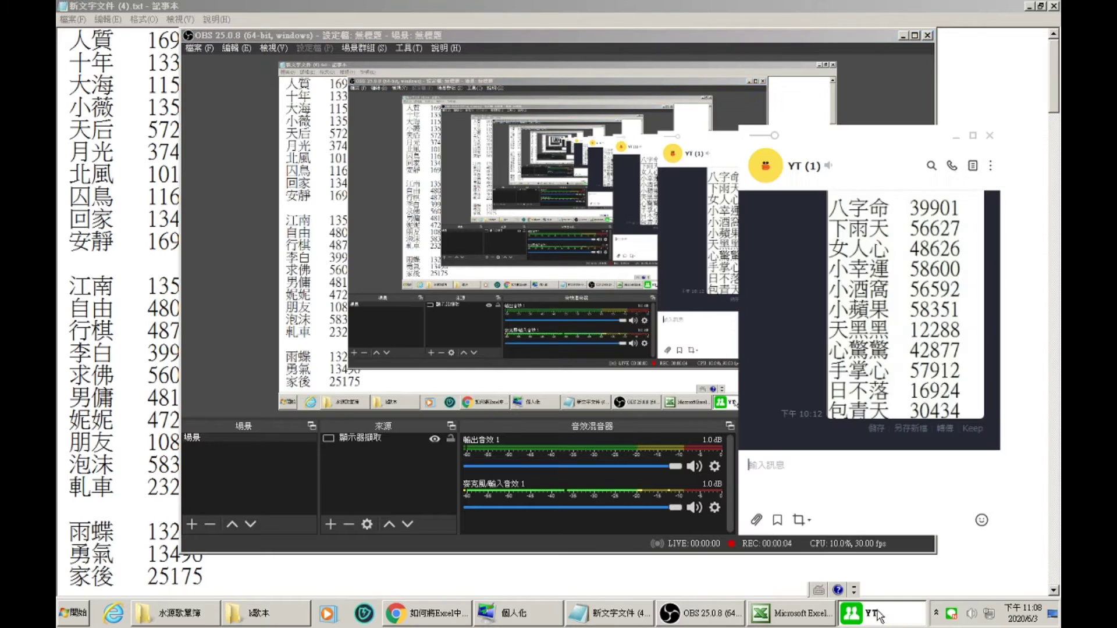
click(696, 38)
click(698, 6)
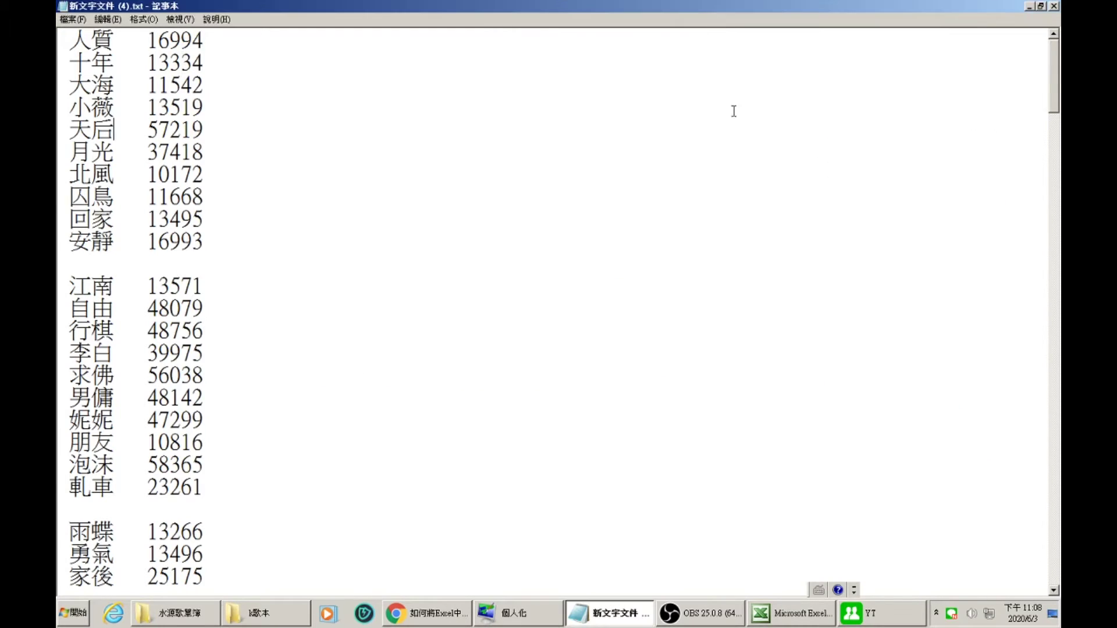
click(852, 613)
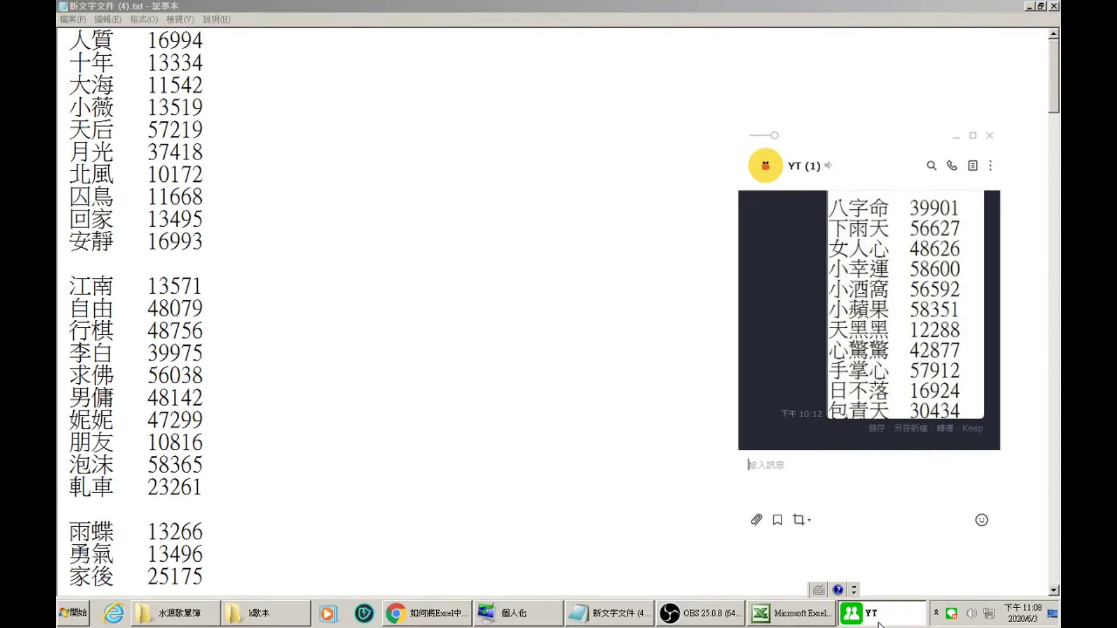
click(800, 521)
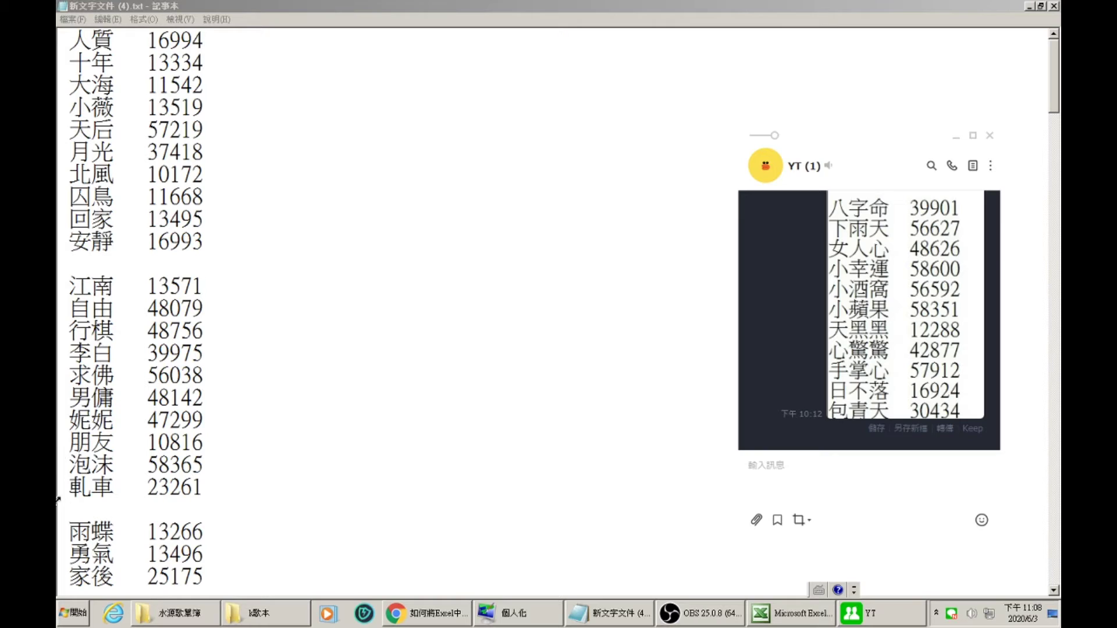
click(326, 522)
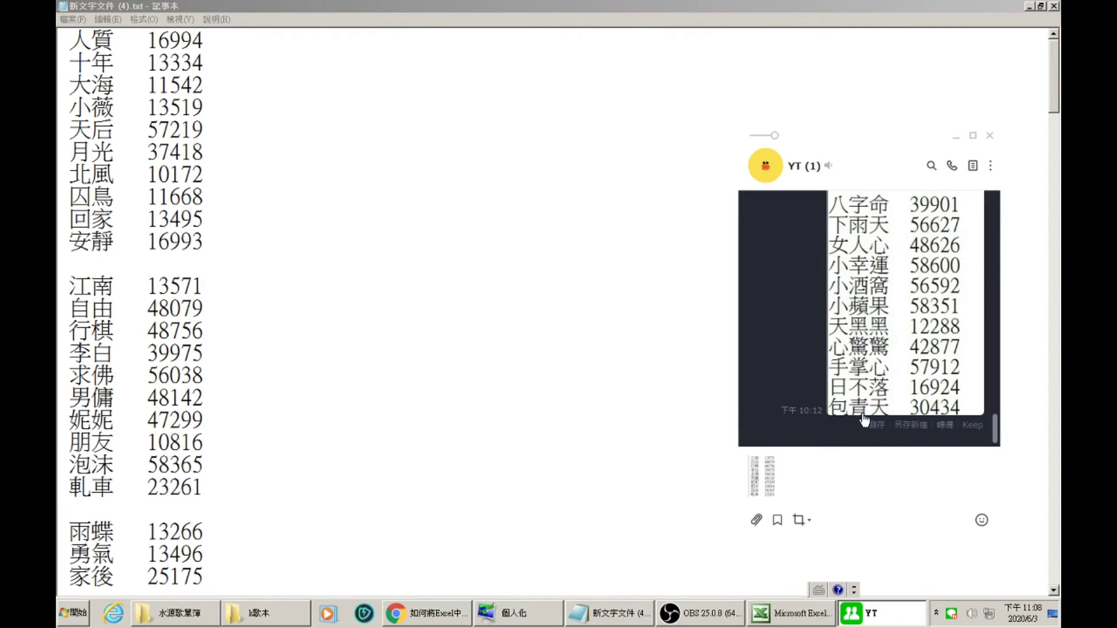
key(Return)
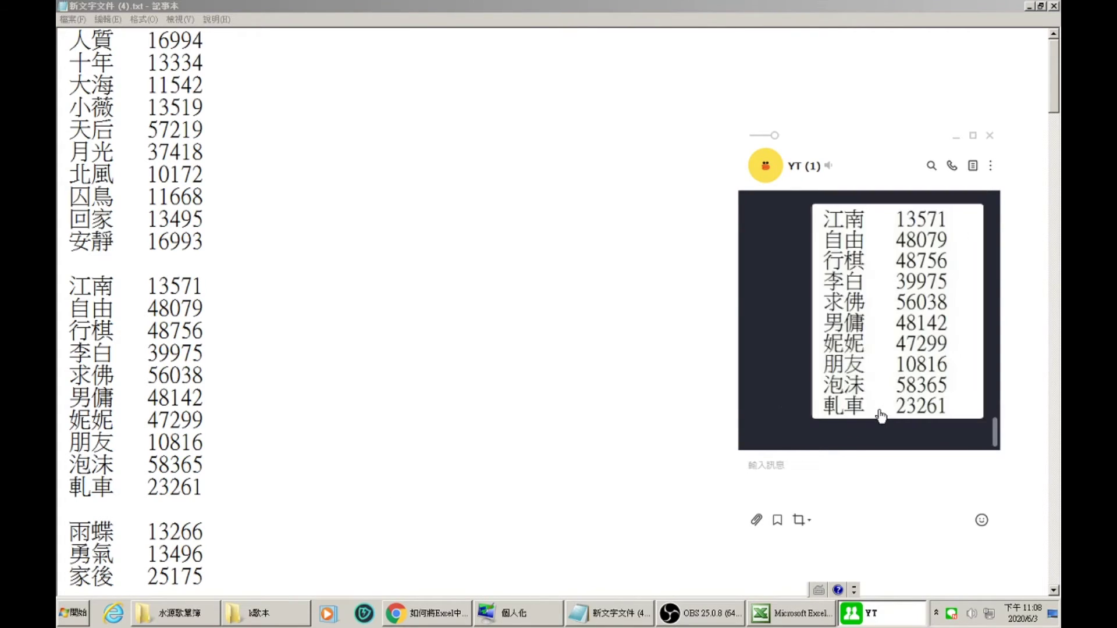
- Bring up the save-as dialog for the sent song-list image and dismiss it without saving
scroll(878, 372, up, 2)
scroll(876, 375, down, 2)
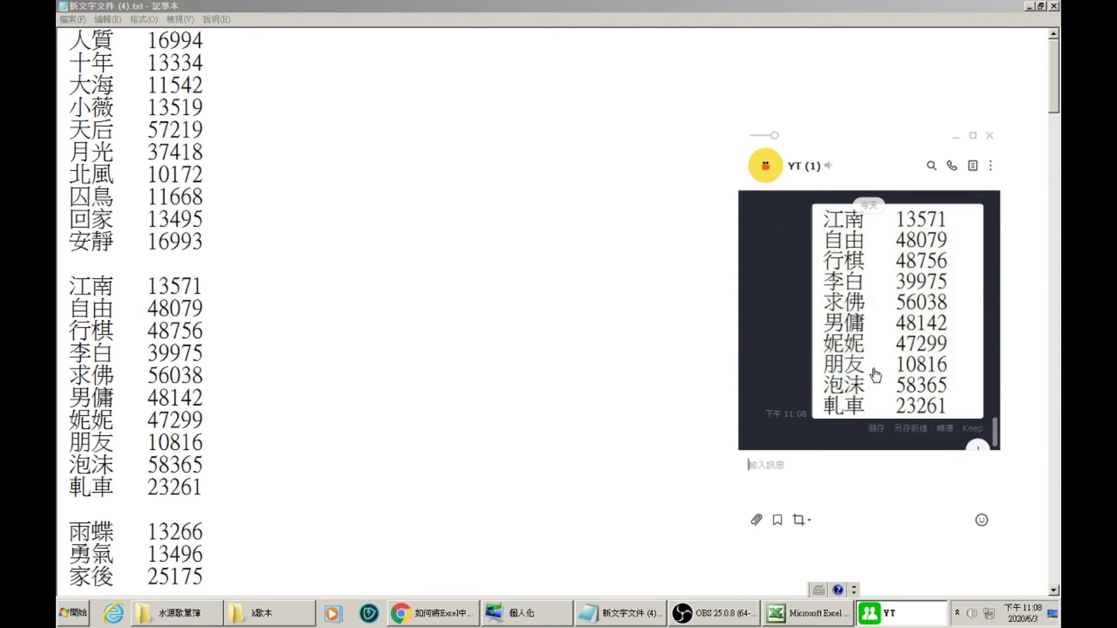
click(920, 433)
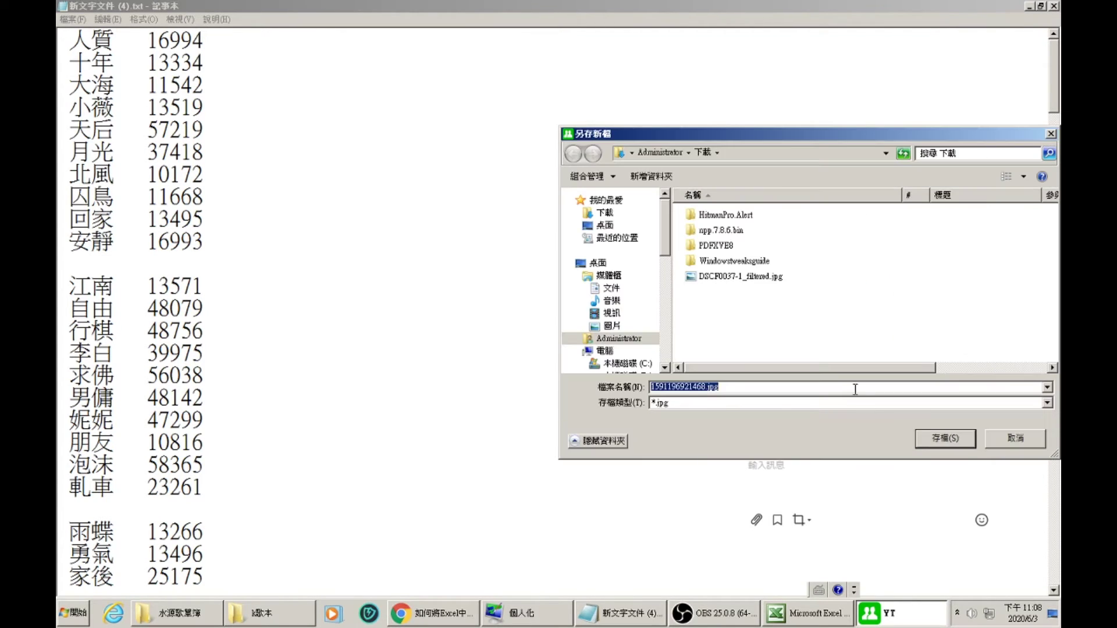
click(1022, 438)
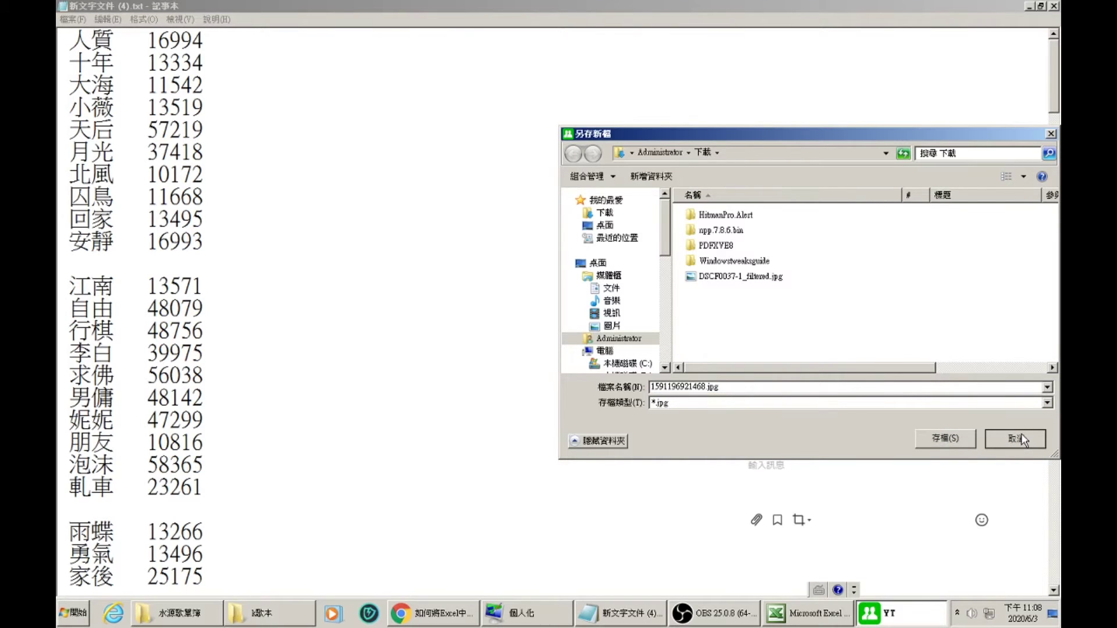
- Open the k歌本 folder from the desktop, maximize it, and view the song-list image 2.jpg
click(1053, 614)
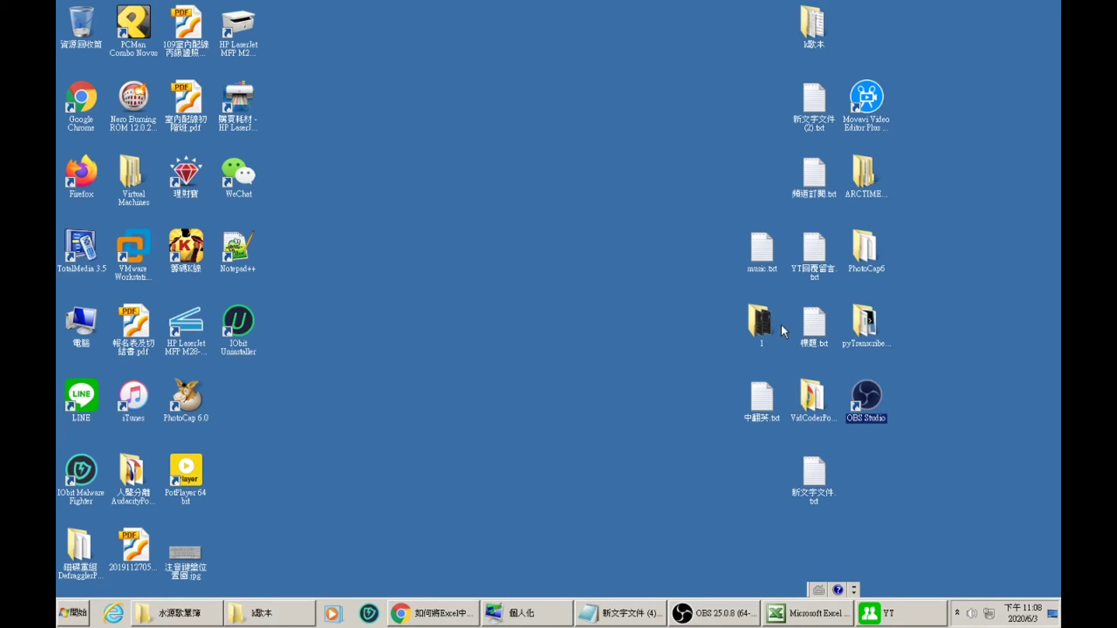
double_click(813, 24)
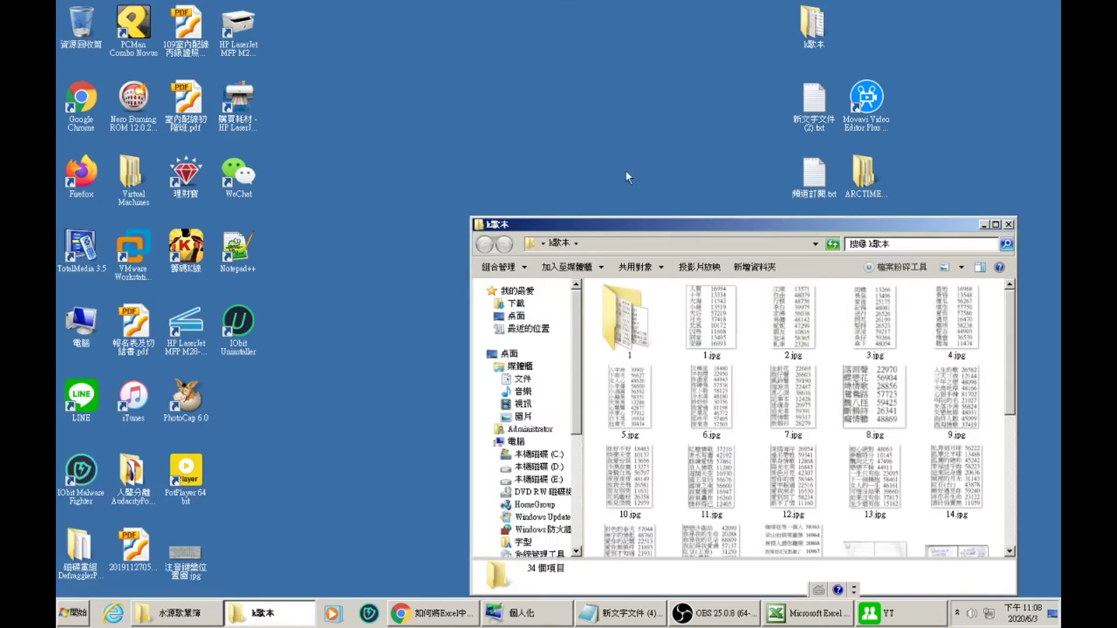
click(995, 225)
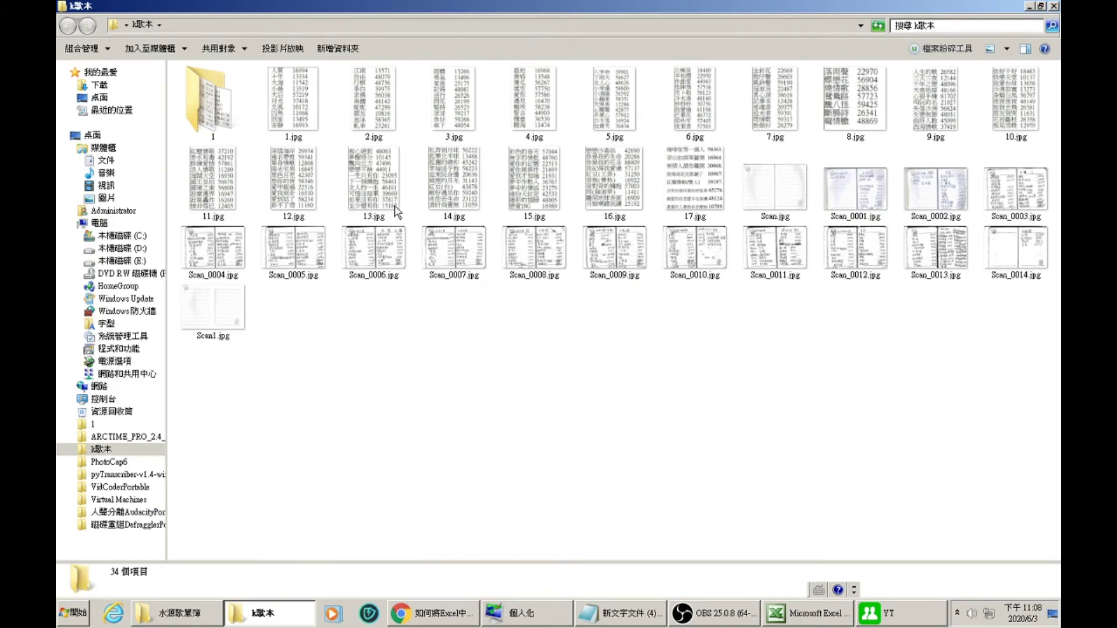
click(321, 125)
click(399, 127)
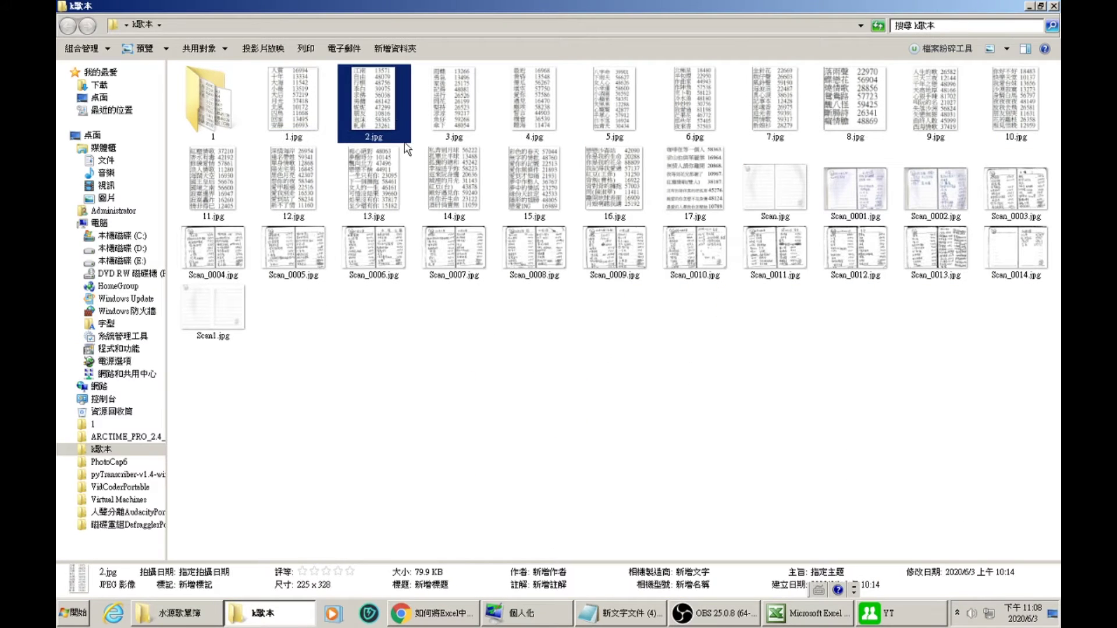
double_click(375, 139)
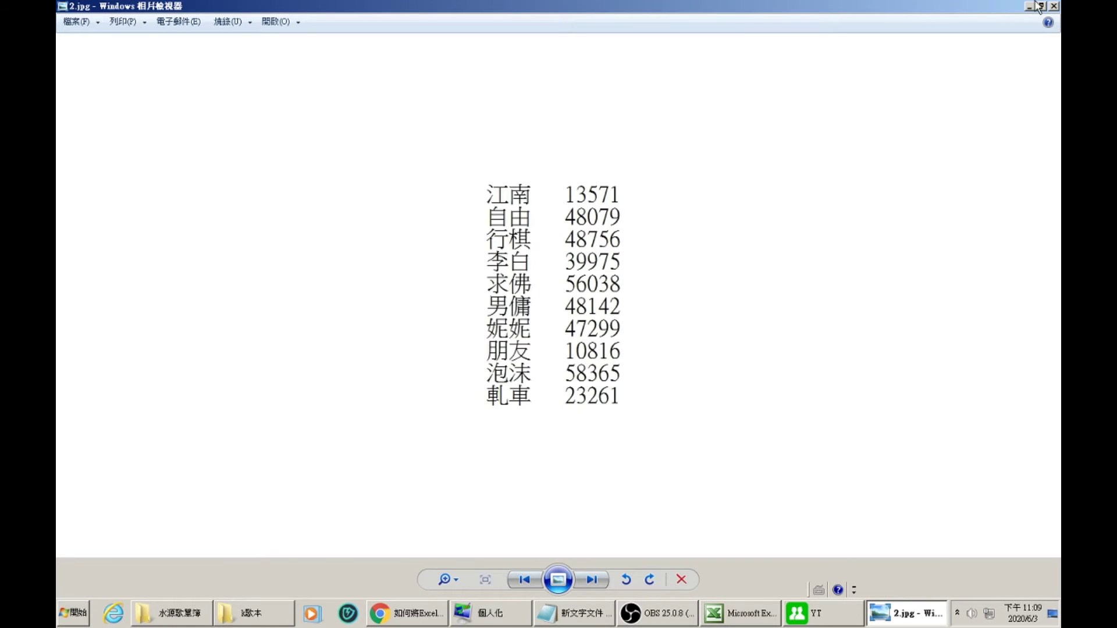
click(1053, 7)
click(434, 326)
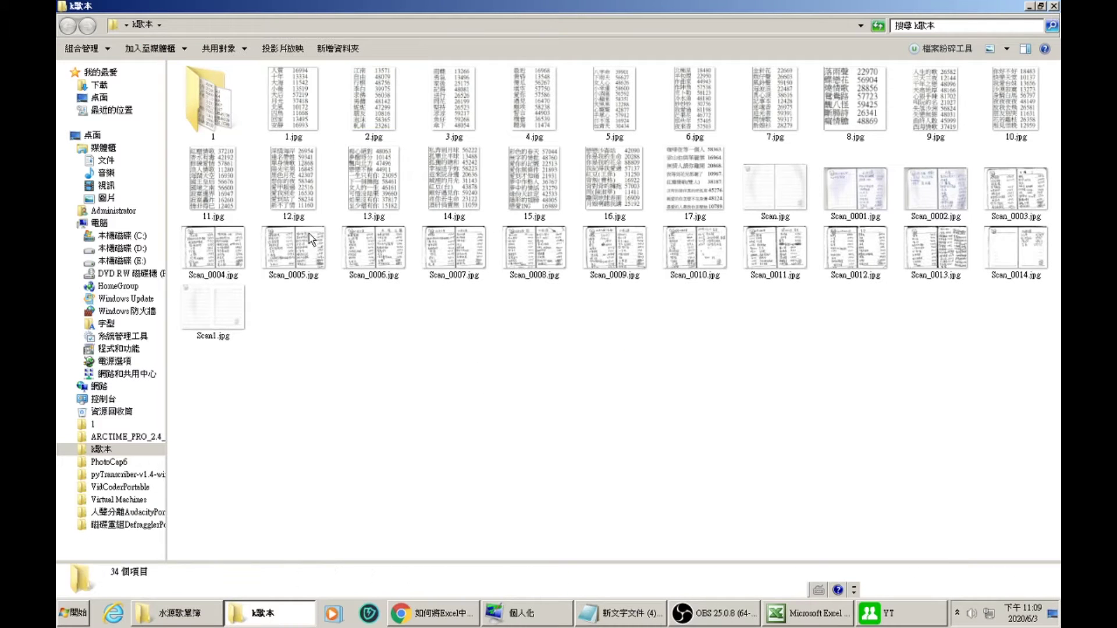
- View the blank lined template Scan1.jpg and the song-list image 3.jpg from the k歌本 folder
click(193, 107)
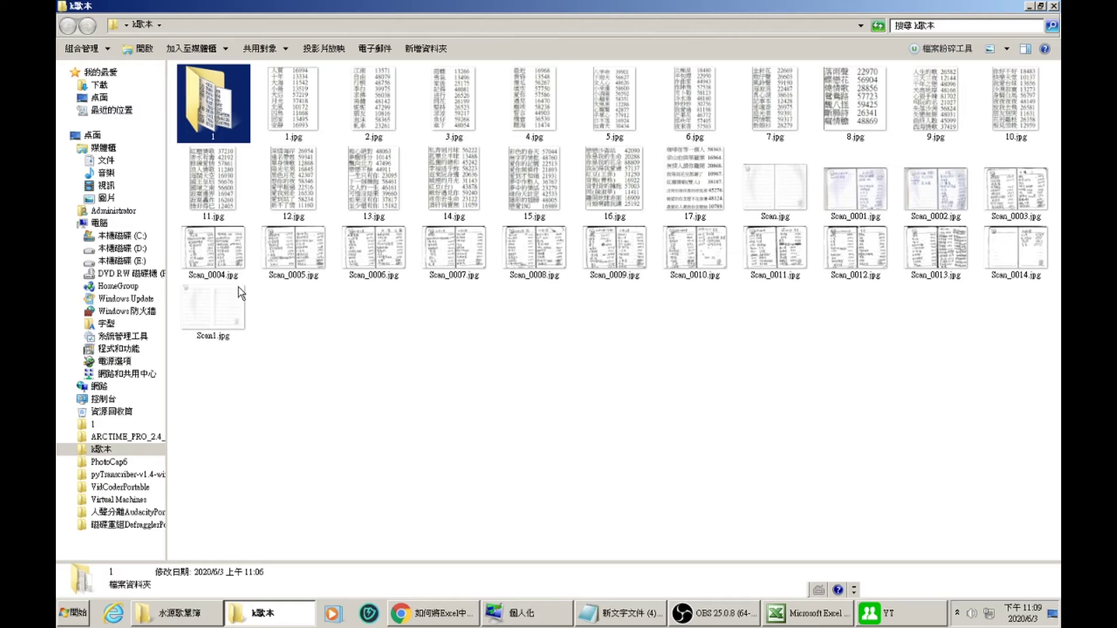
double_click(226, 302)
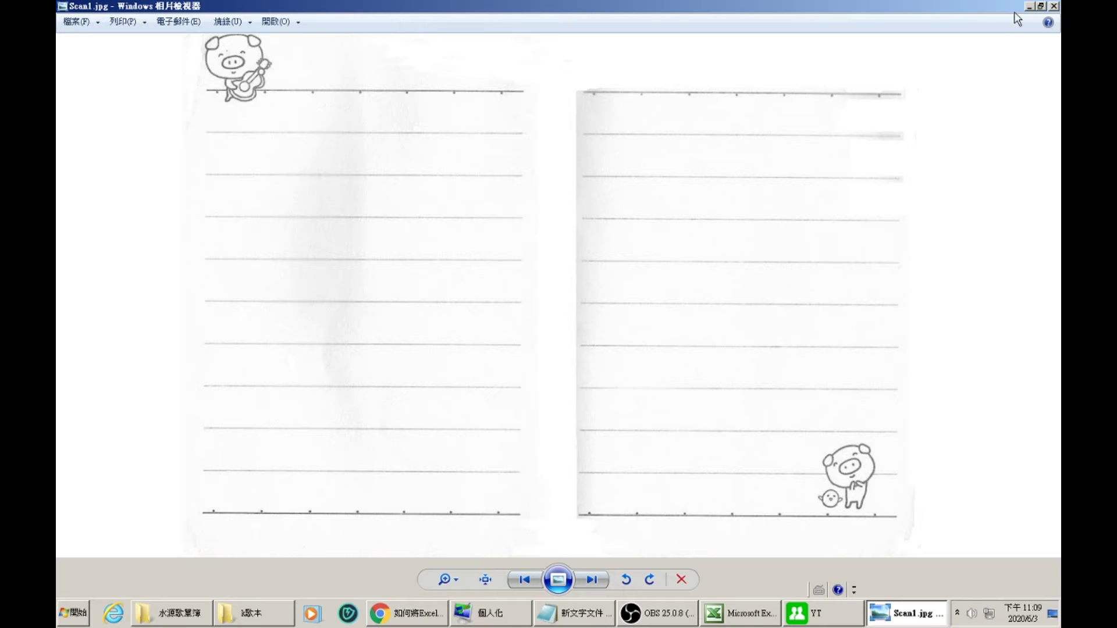
click(1054, 6)
click(730, 320)
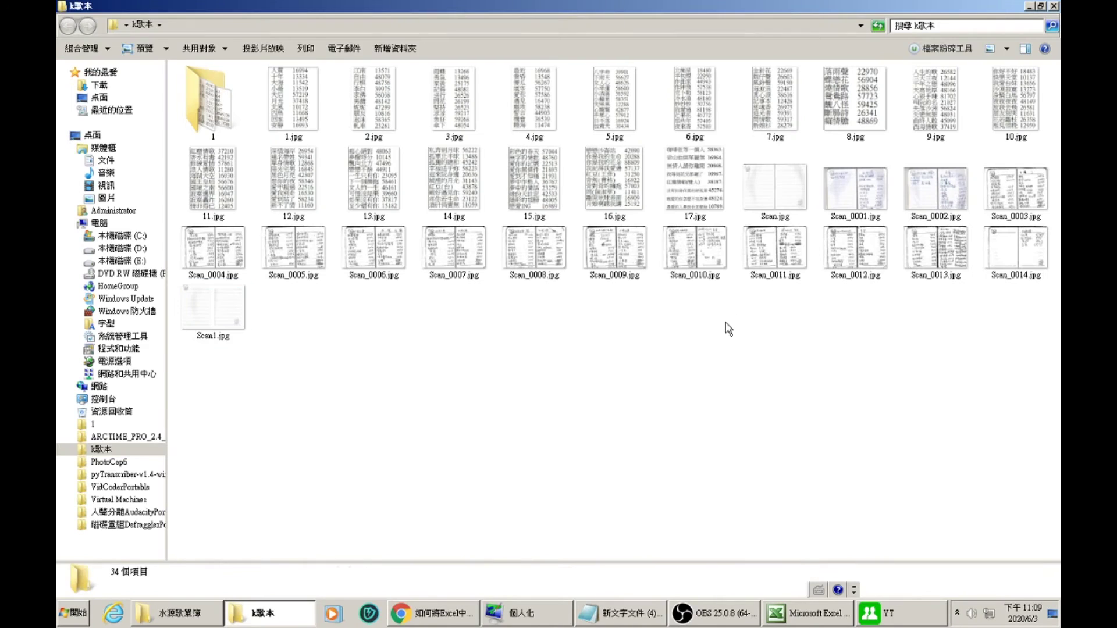
double_click(432, 111)
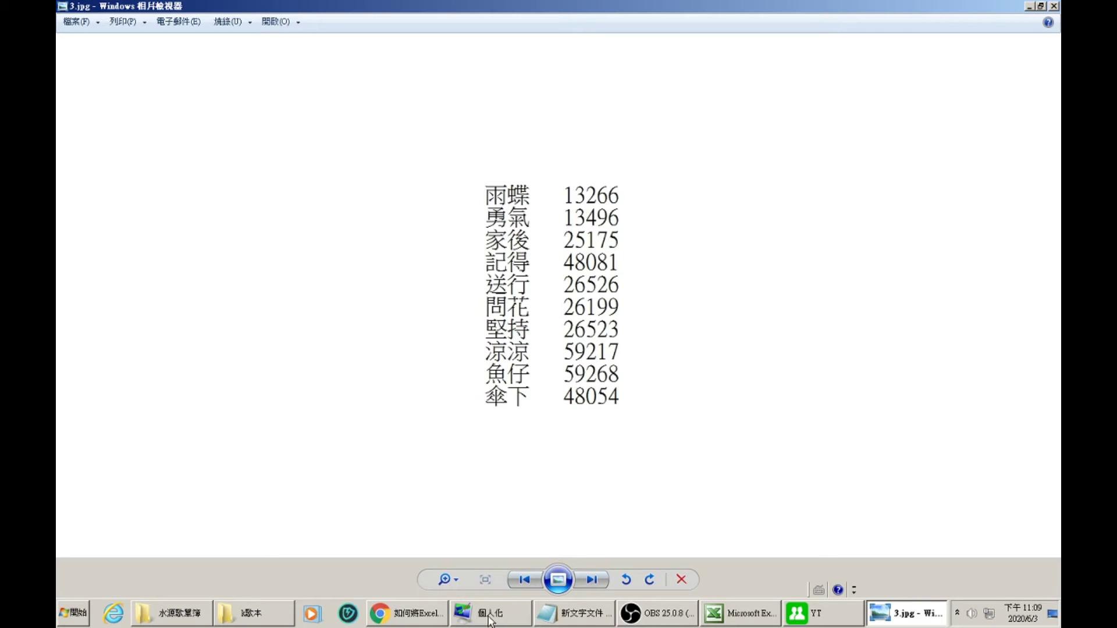
click(1053, 7)
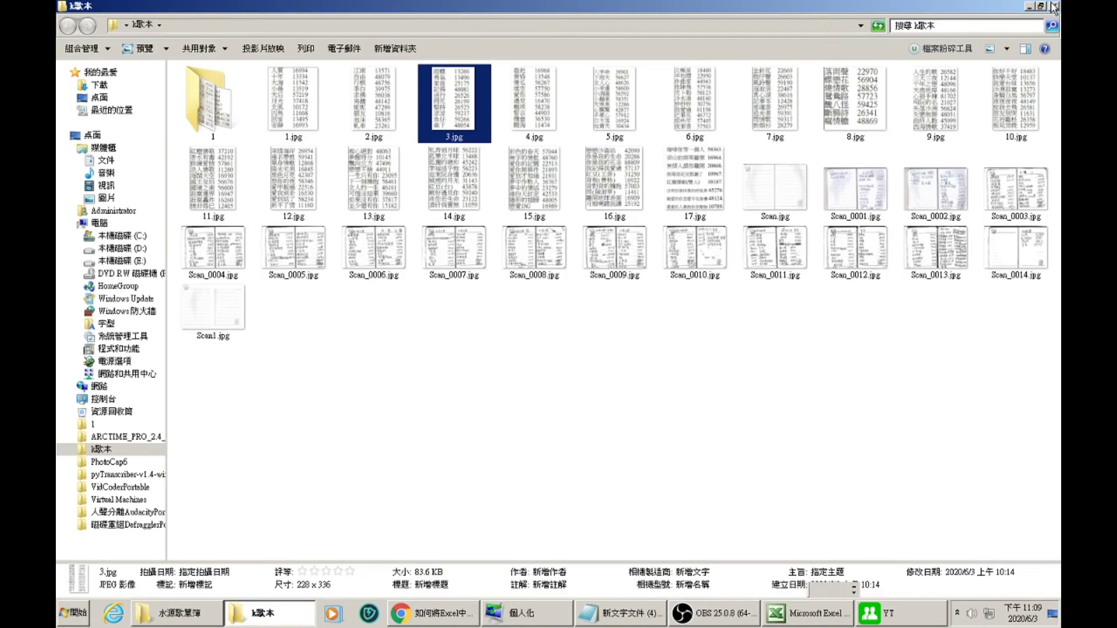
- Switch to PhotoCap 6.0 and load Scan1.jpg from the k歌本\1 folder as the background image
click(1053, 614)
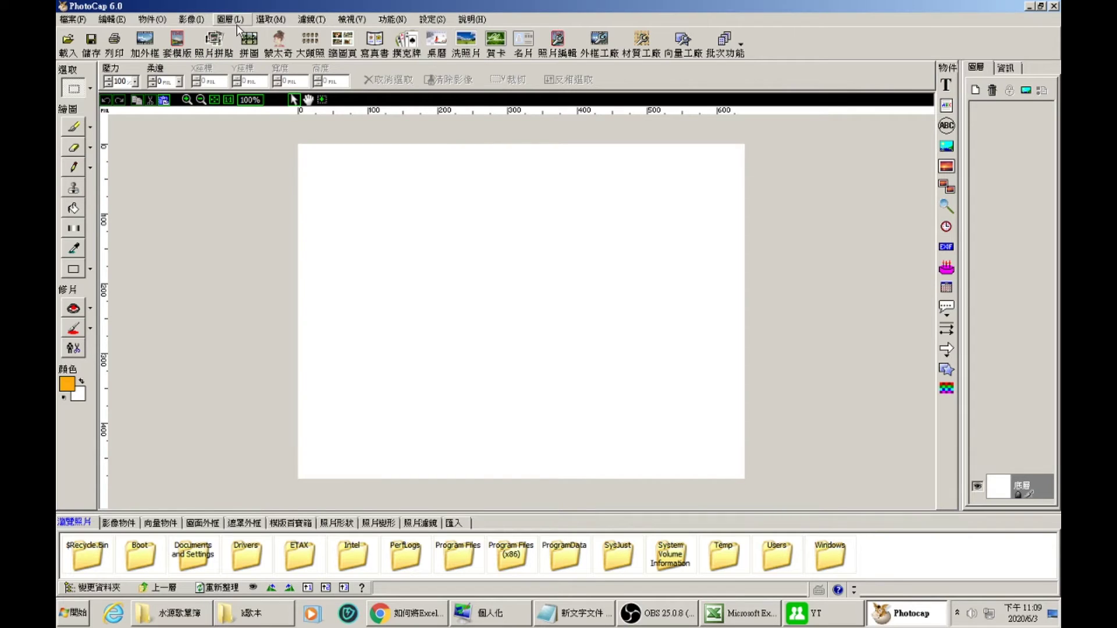
click(81, 19)
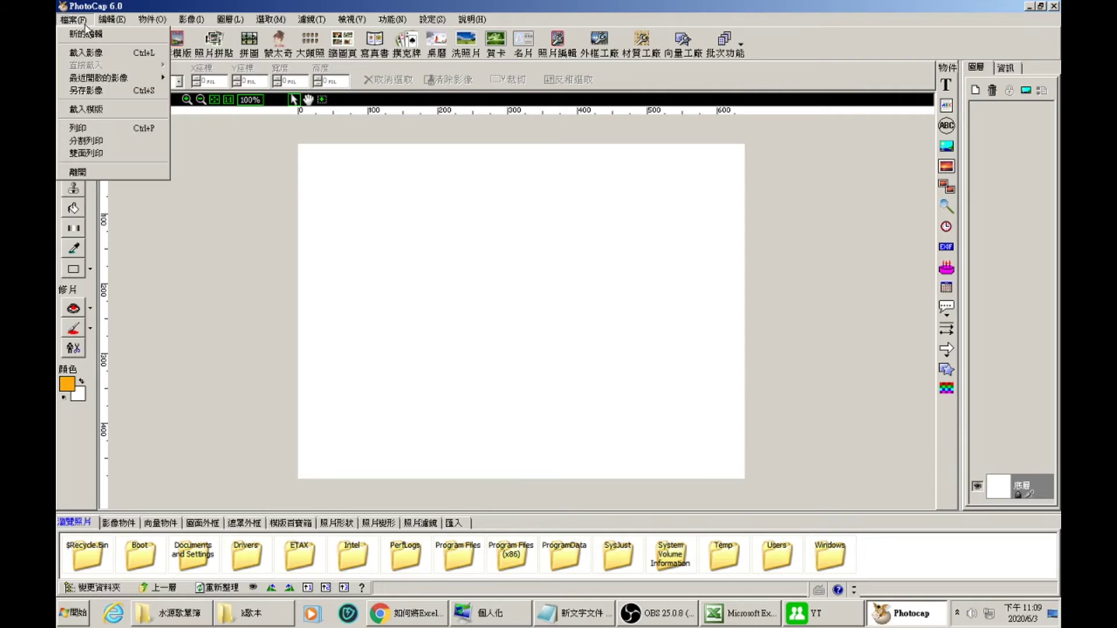
click(84, 54)
click(594, 192)
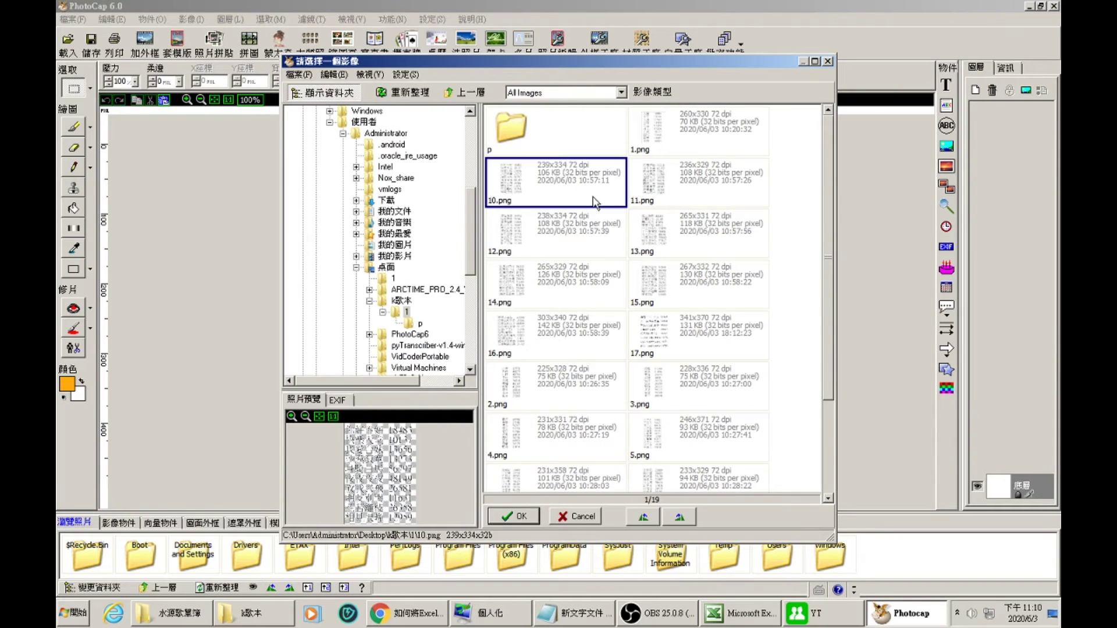
scroll(632, 282, down, 3)
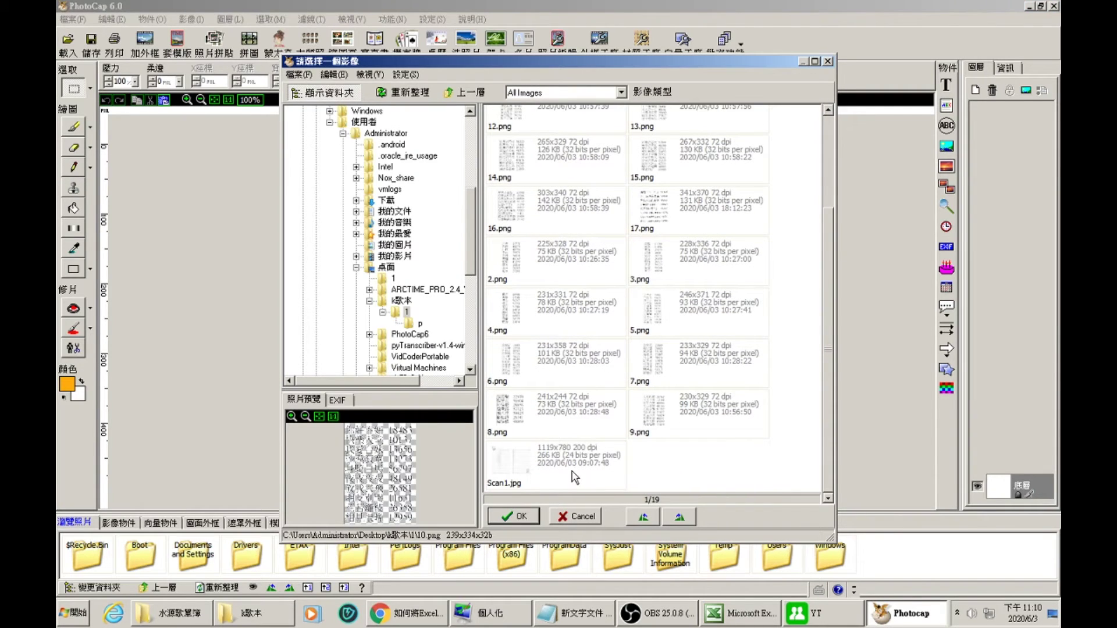
click(567, 372)
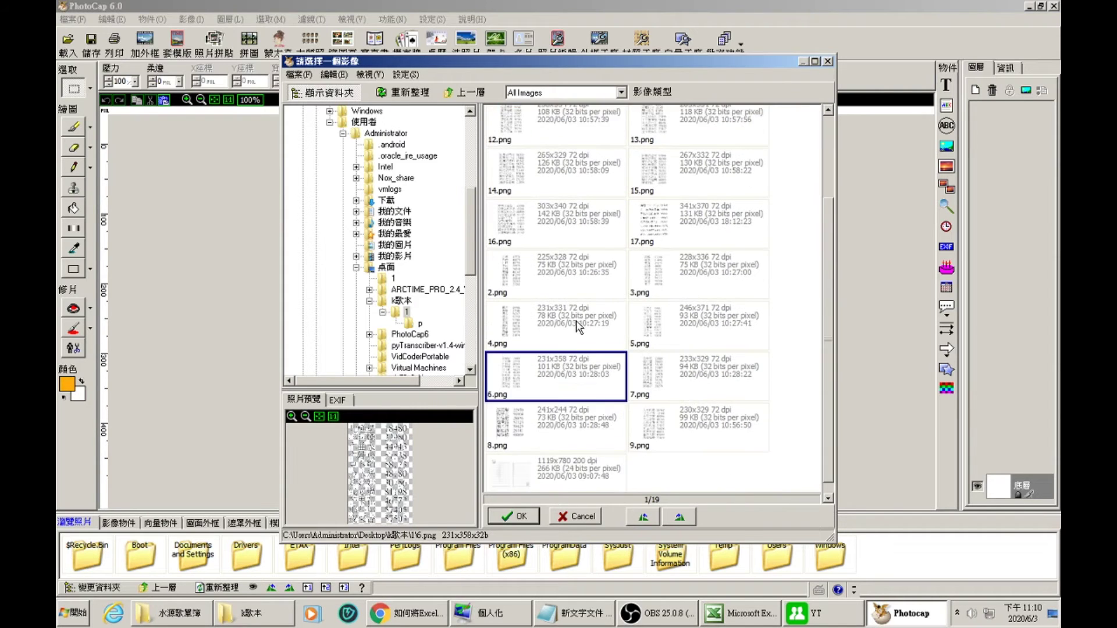
click(535, 466)
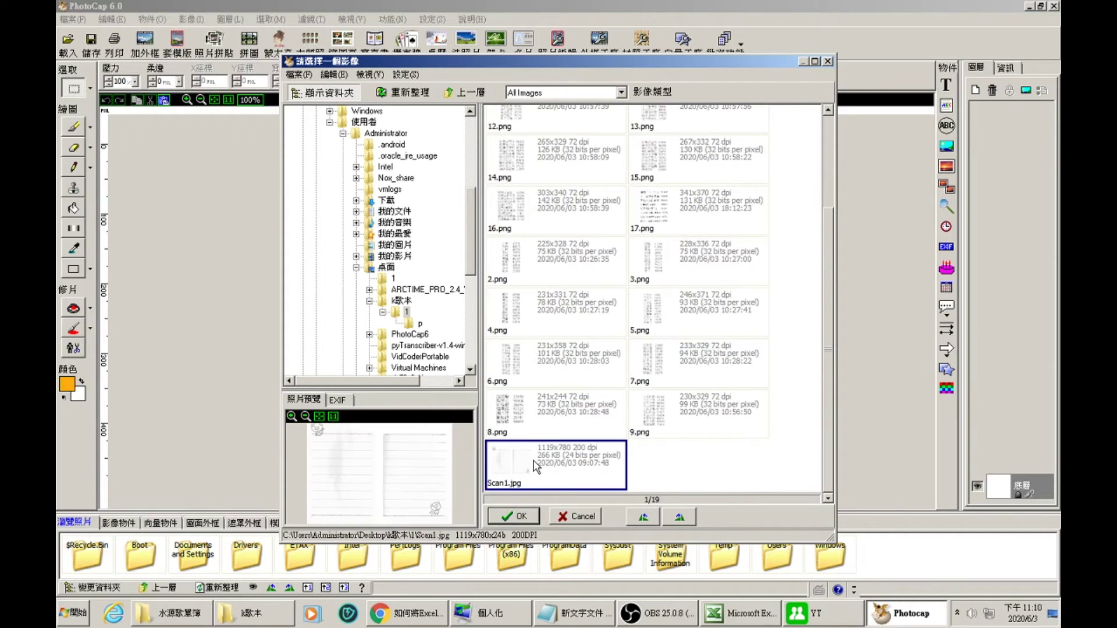
click(524, 518)
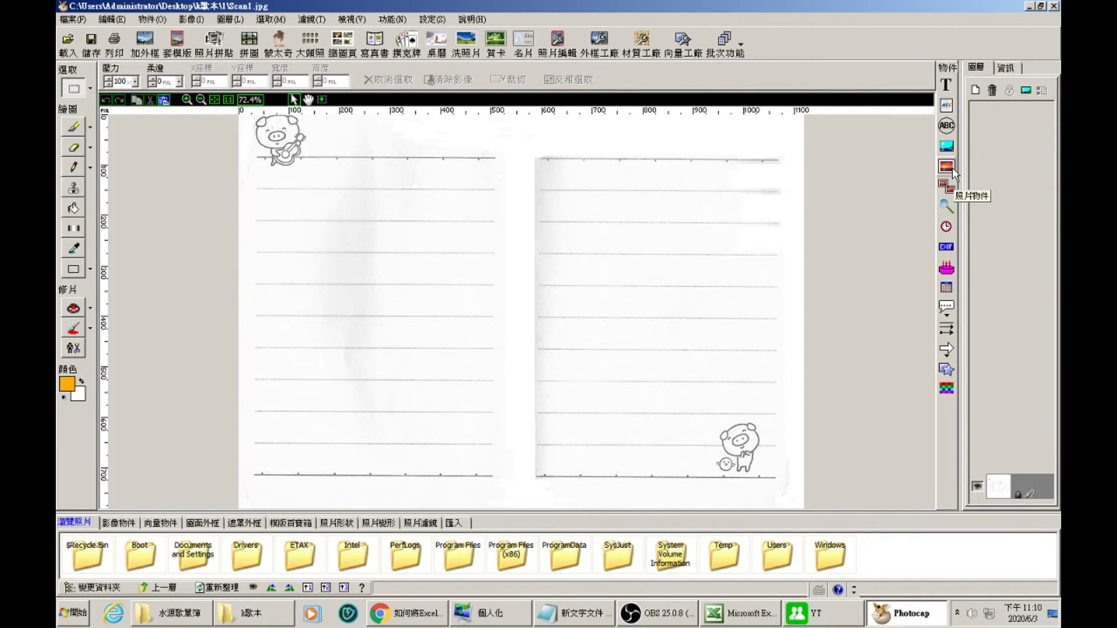
- Insert 1.png from the k歌本\1 folder as a photo object on the notebook template
click(953, 167)
click(590, 220)
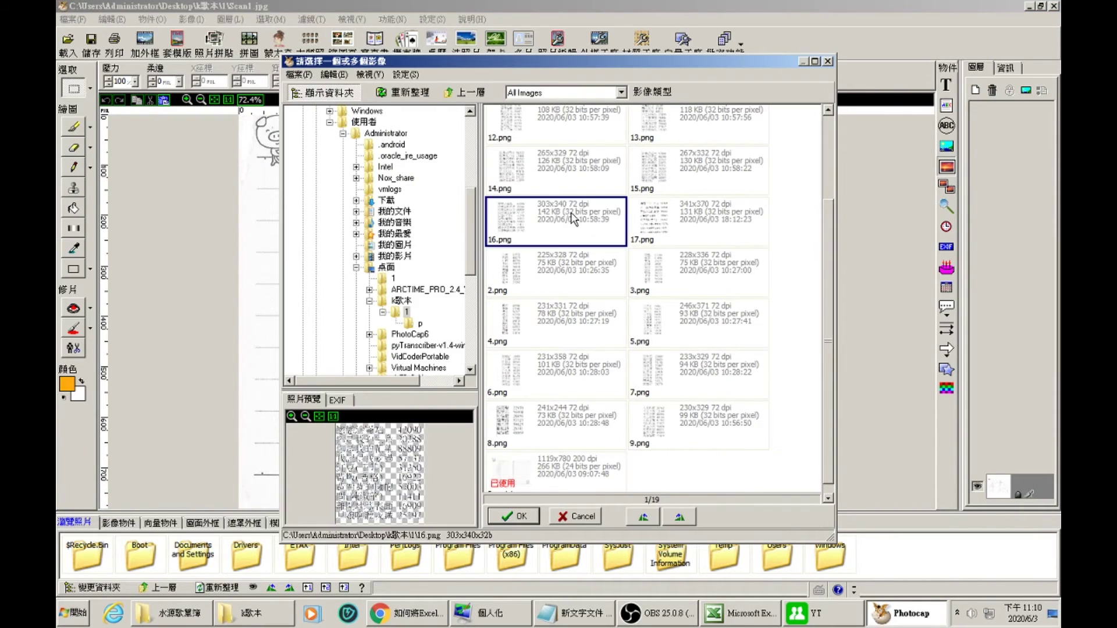
double_click(557, 150)
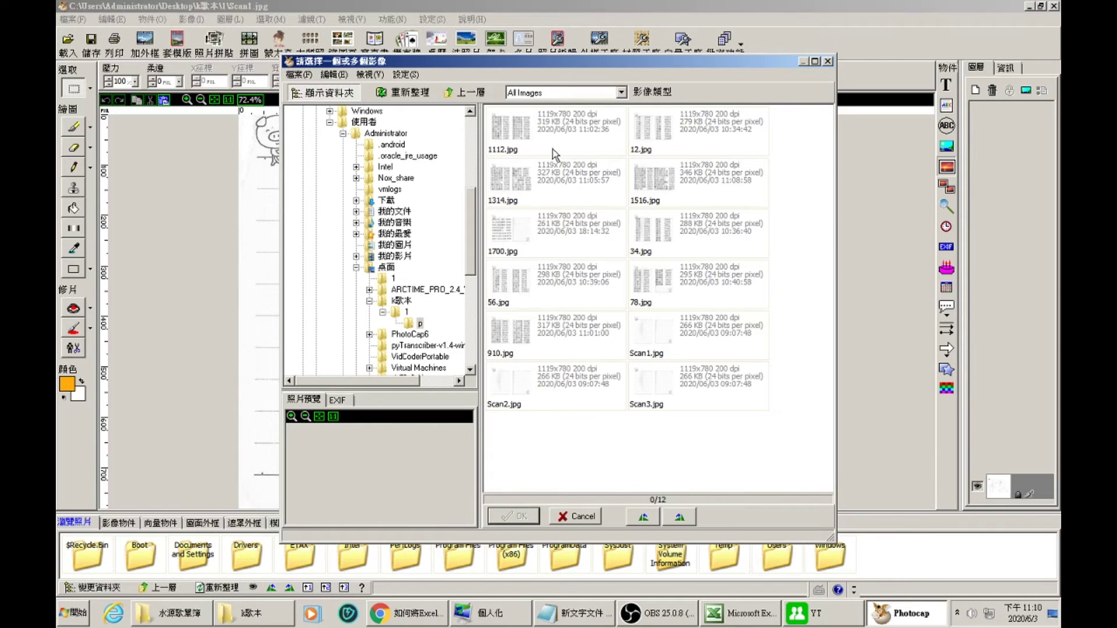
click(457, 95)
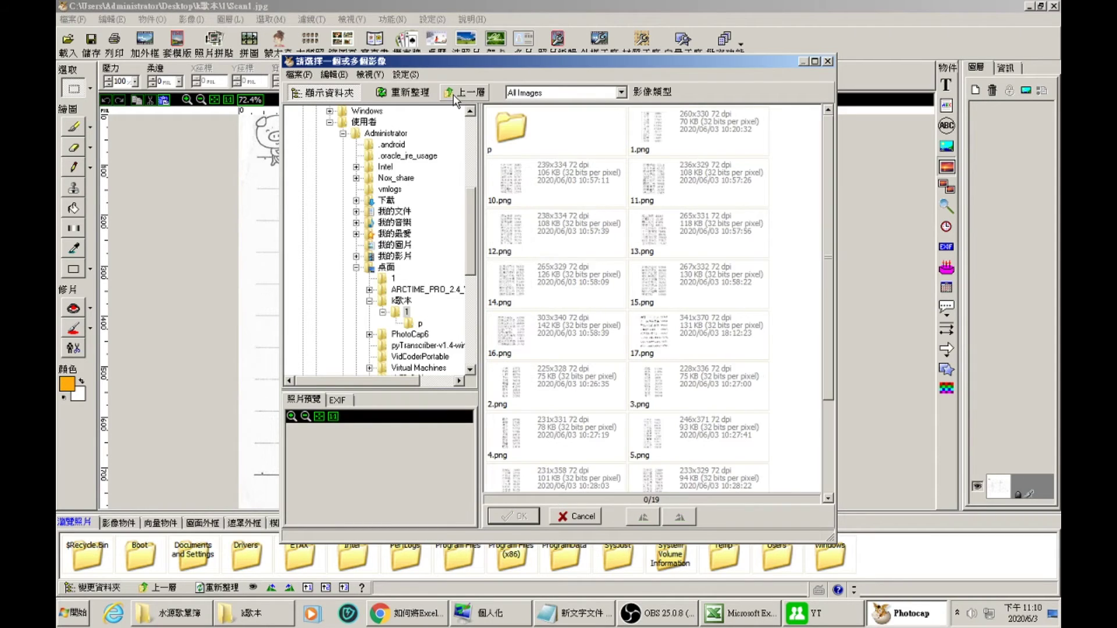
click(647, 208)
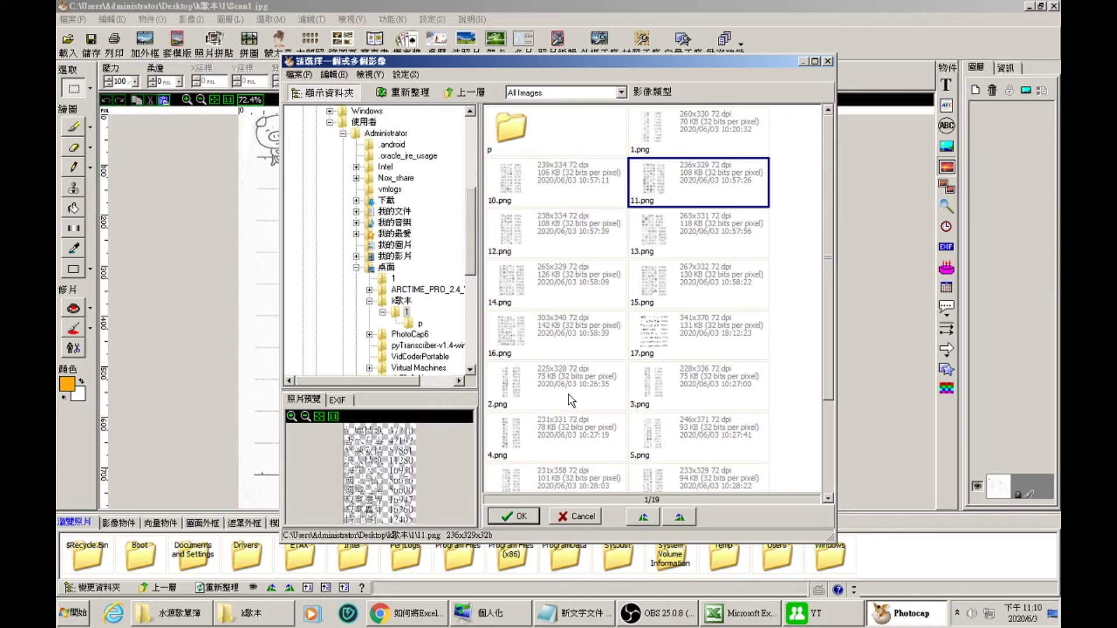
click(679, 146)
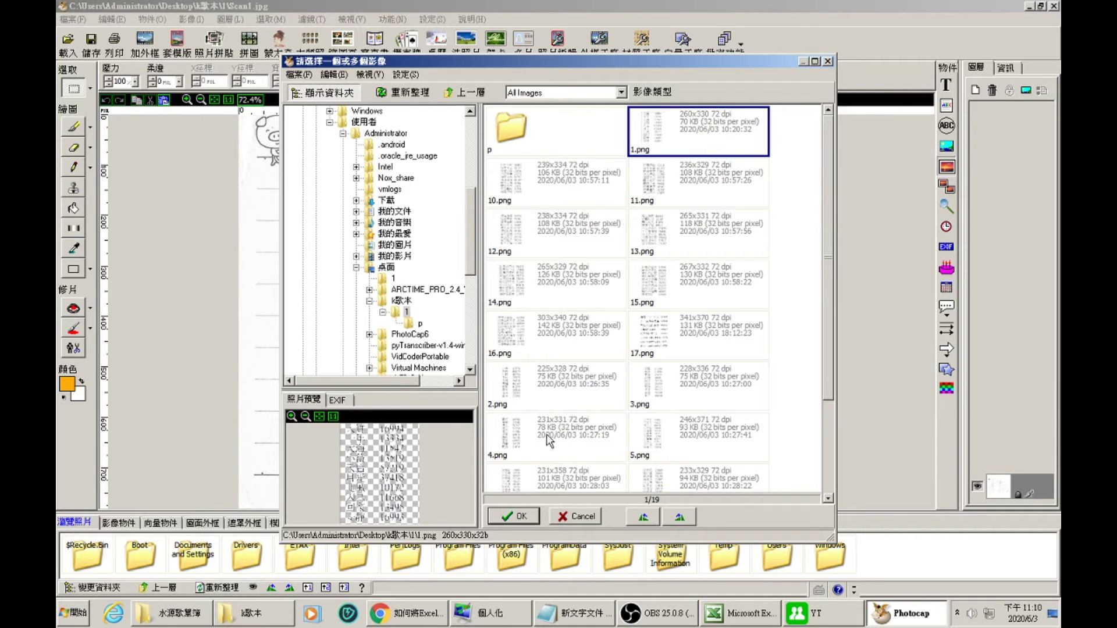
click(531, 519)
- Enlarge the song-list object to about 511 × 650 pixels and align its rows with the left page's lines, undoing the last adjustment
drag(375, 280, 467, 407)
drag(408, 293, 427, 324)
drag(486, 446, 513, 484)
drag(461, 392, 456, 392)
key(ctrl+z)
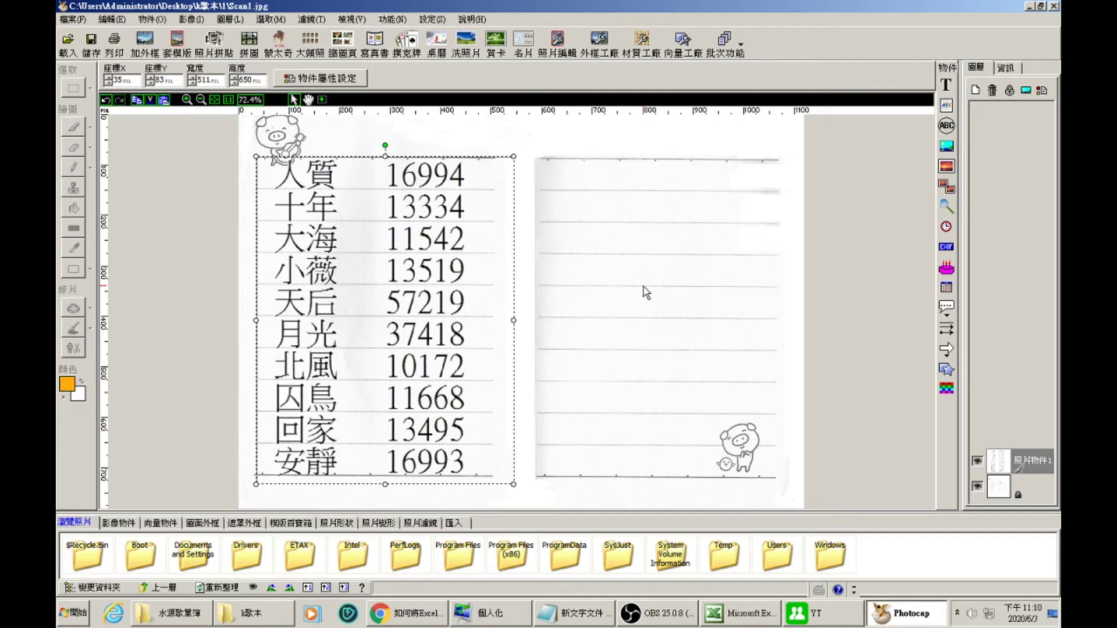
- Insert 2.png from the k歌本\1 folder as a second photo object on the notebook template
click(947, 169)
click(688, 201)
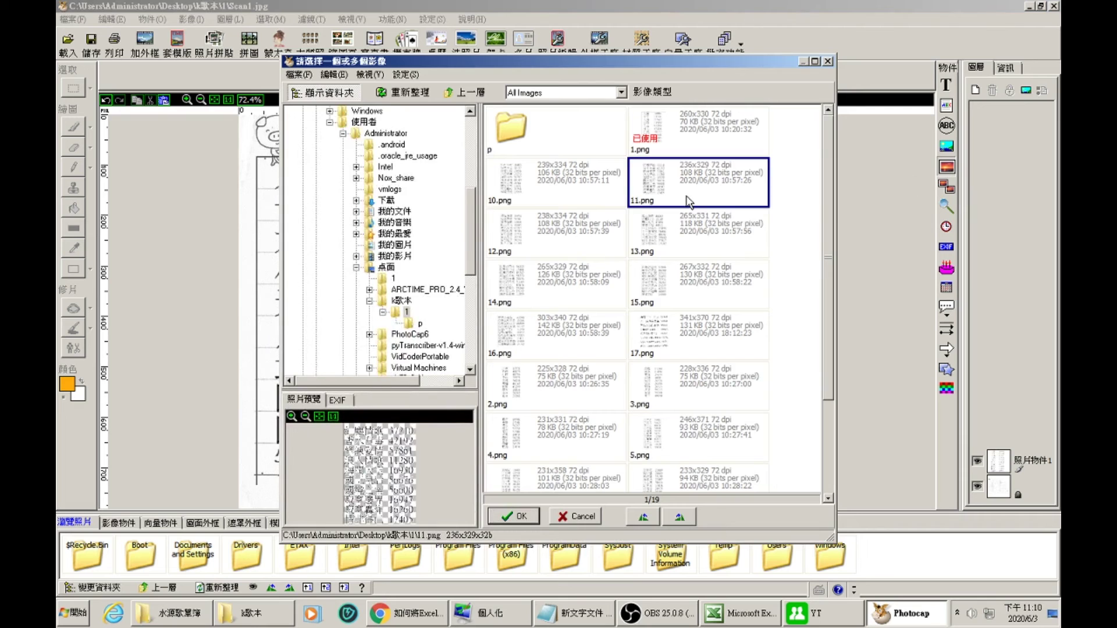
click(579, 224)
click(549, 403)
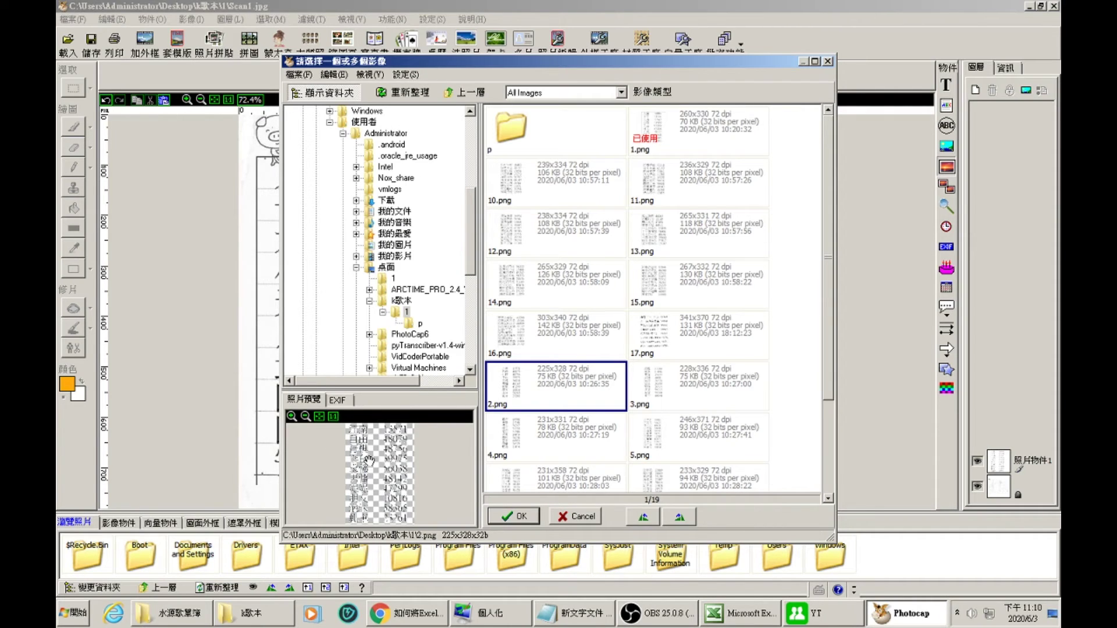
click(515, 517)
- Enlarge the second song-list object to about 433 × 628 pixels and align its rows with the right page's lines
drag(303, 233, 611, 265)
drag(653, 320, 778, 500)
drag(706, 448, 688, 414)
drag(760, 469, 734, 461)
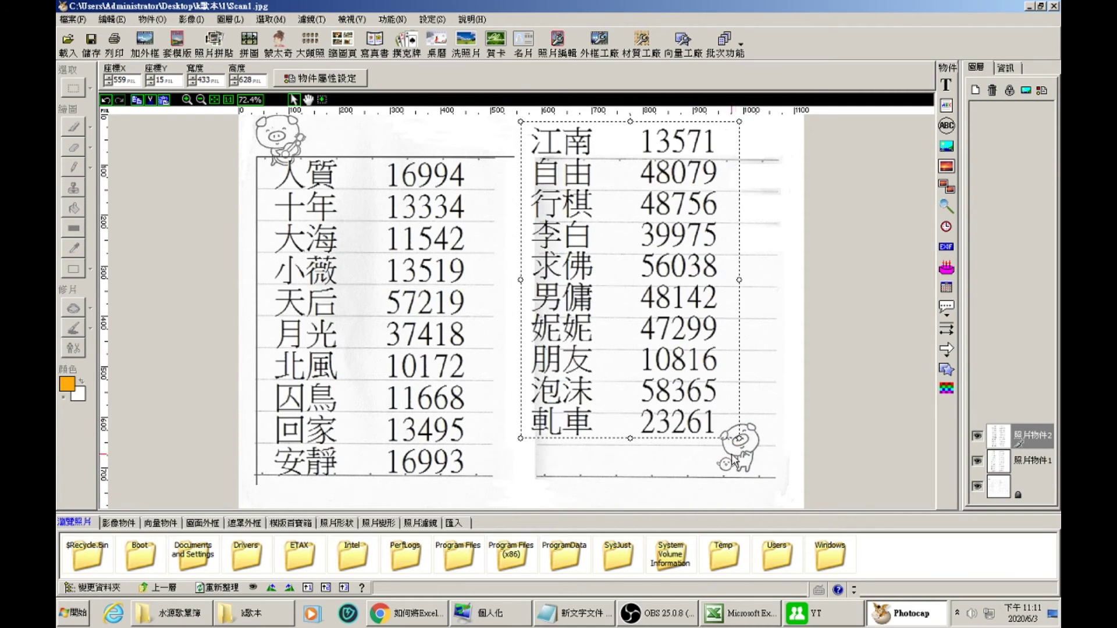
drag(686, 370, 705, 403)
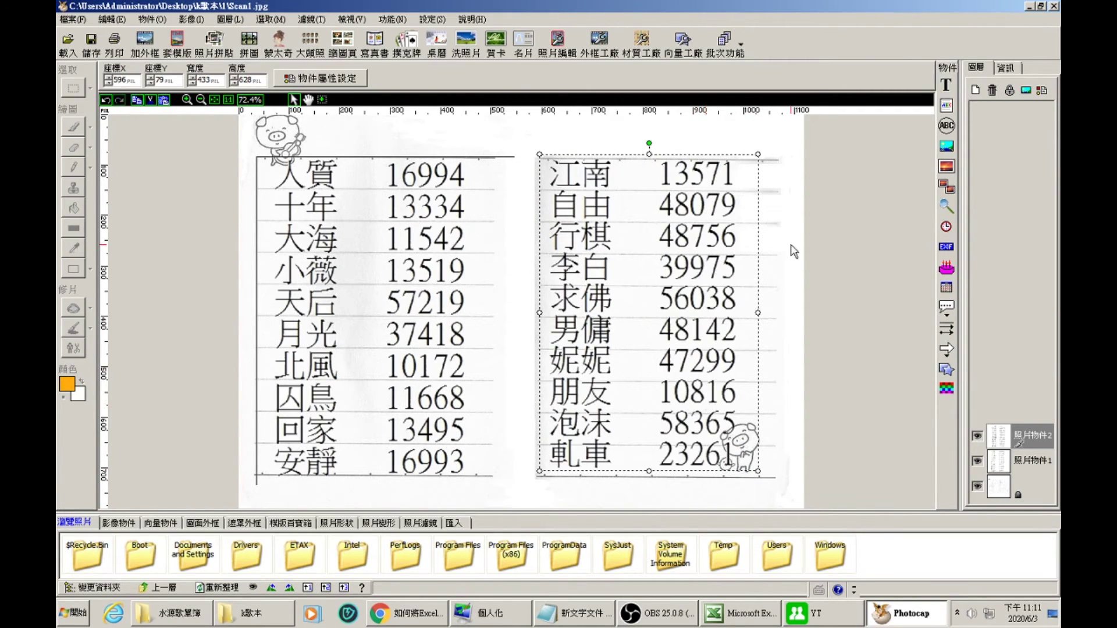
click(836, 252)
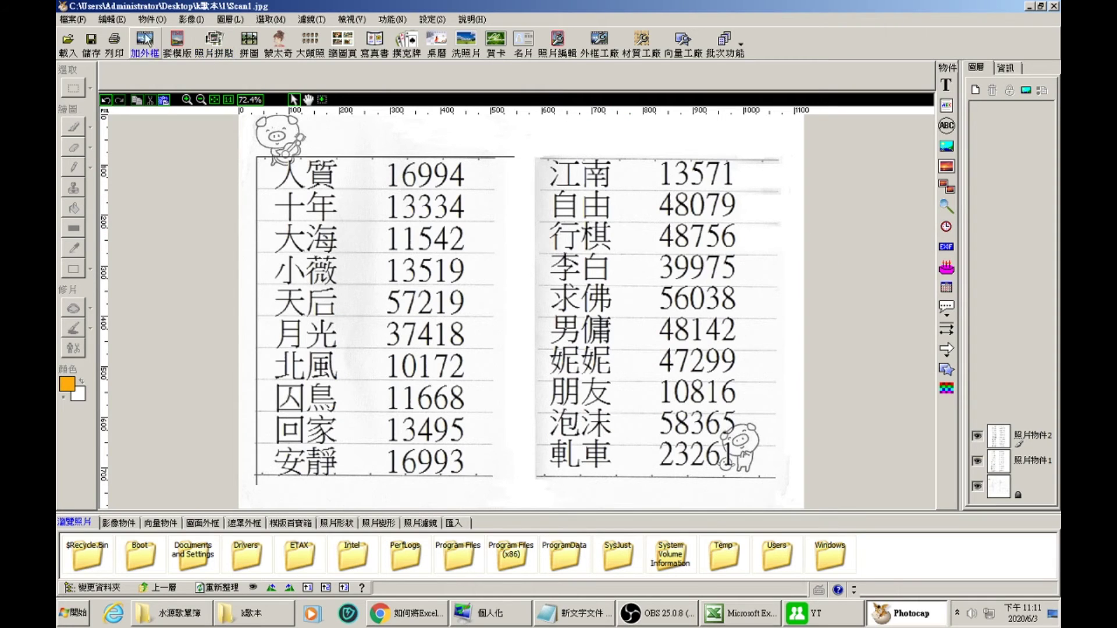
- Close PhotoCap without saving the composed notebook page
click(74, 19)
click(74, 19)
click(1056, 7)
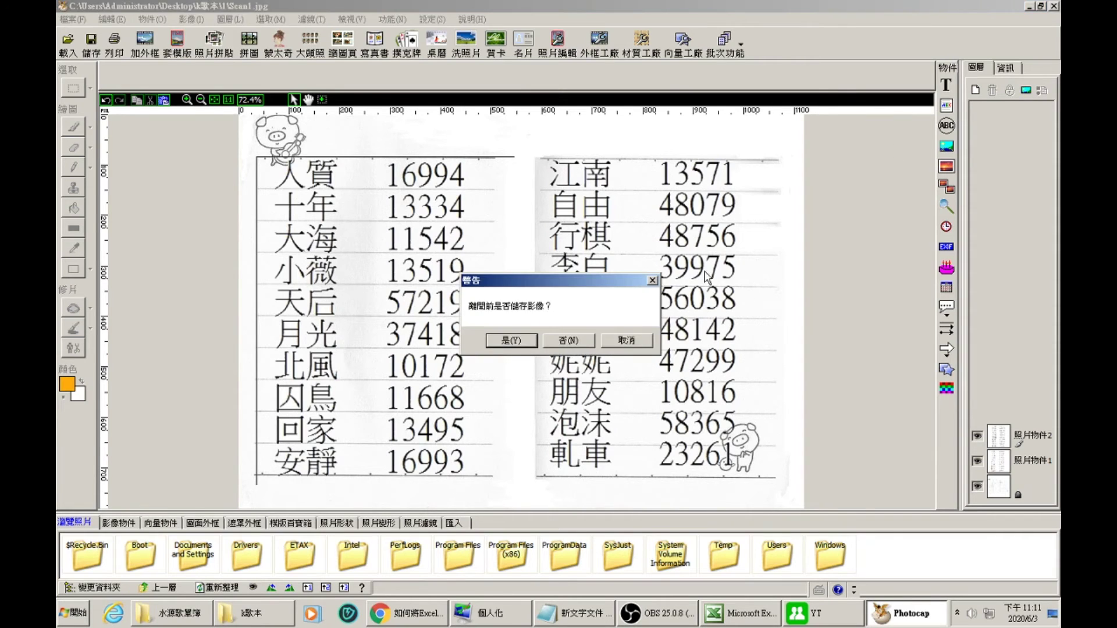
click(583, 342)
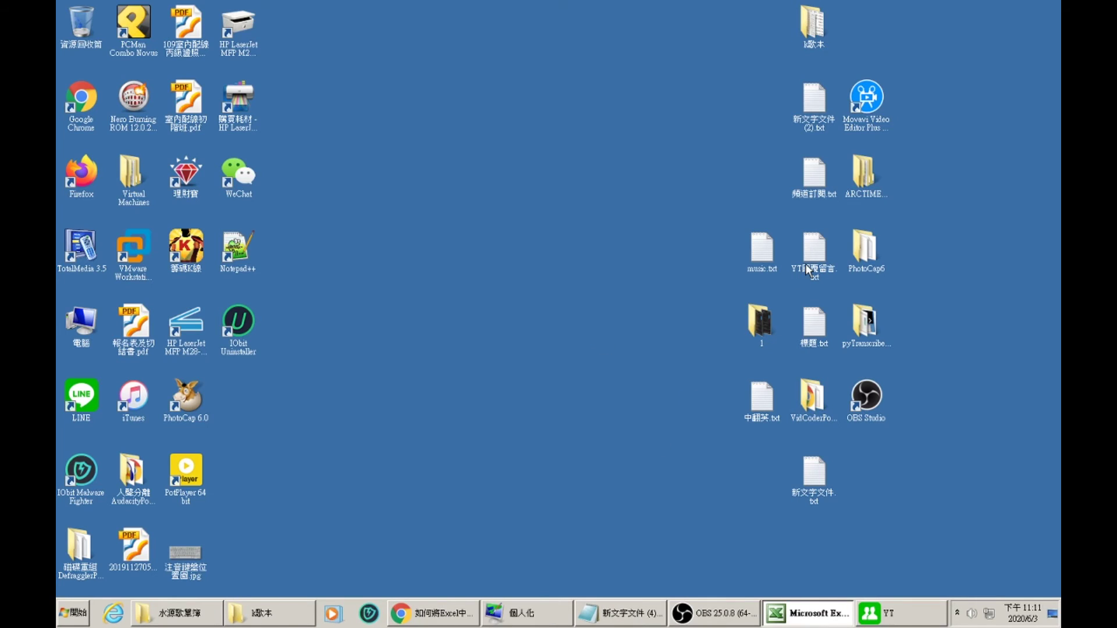
- Open the folder of finished notebook pages at k歌本\1\p, closing the unrelated desktop folder 1
double_click(757, 343)
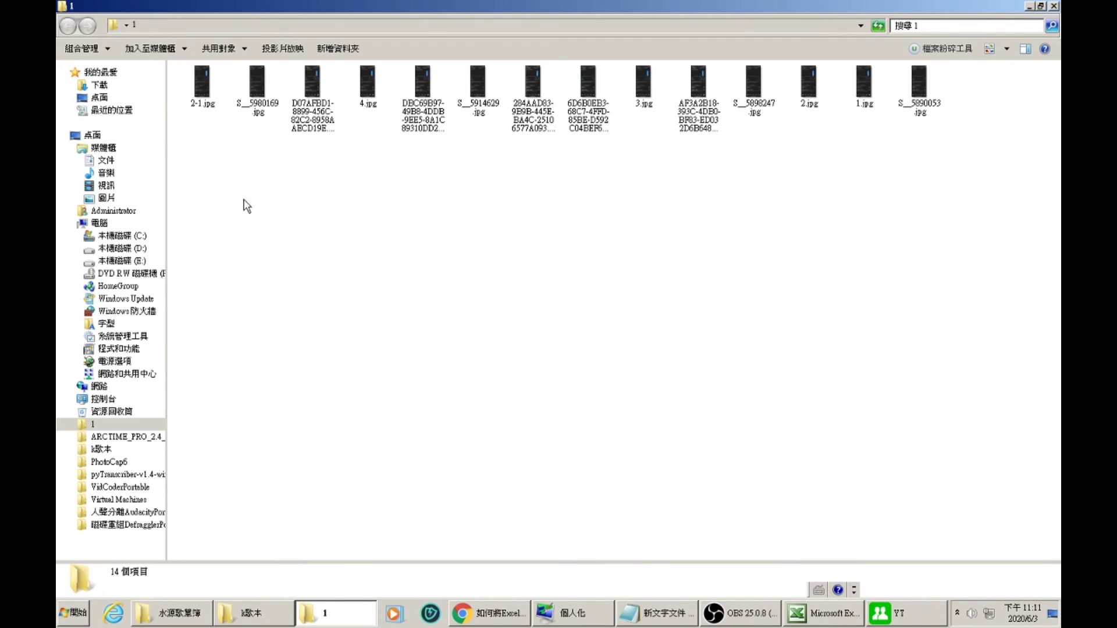
click(1054, 6)
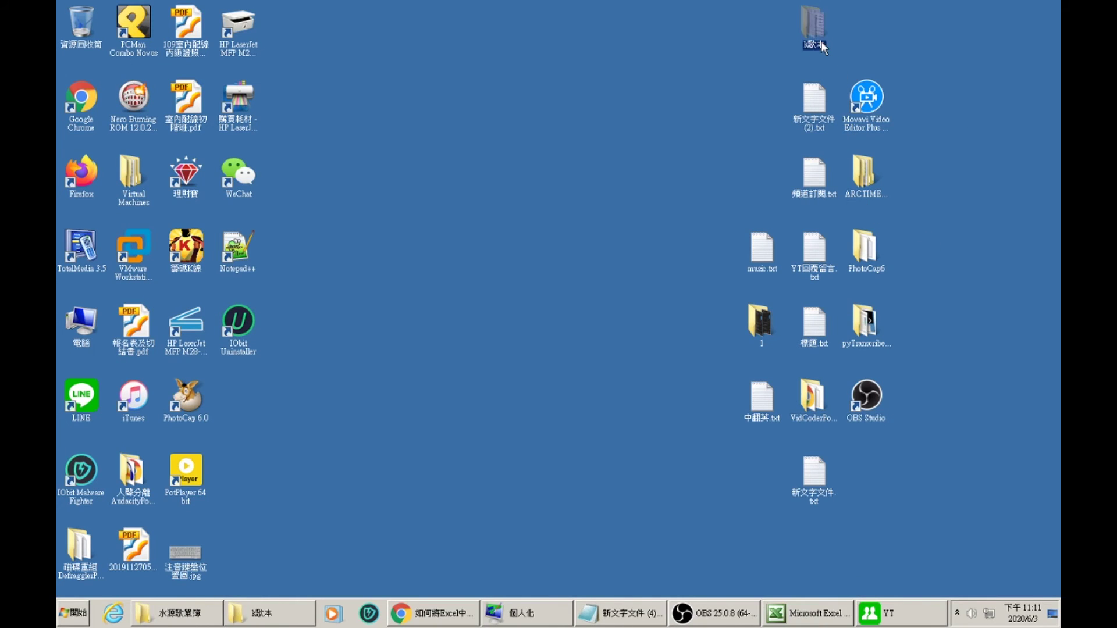
double_click(822, 45)
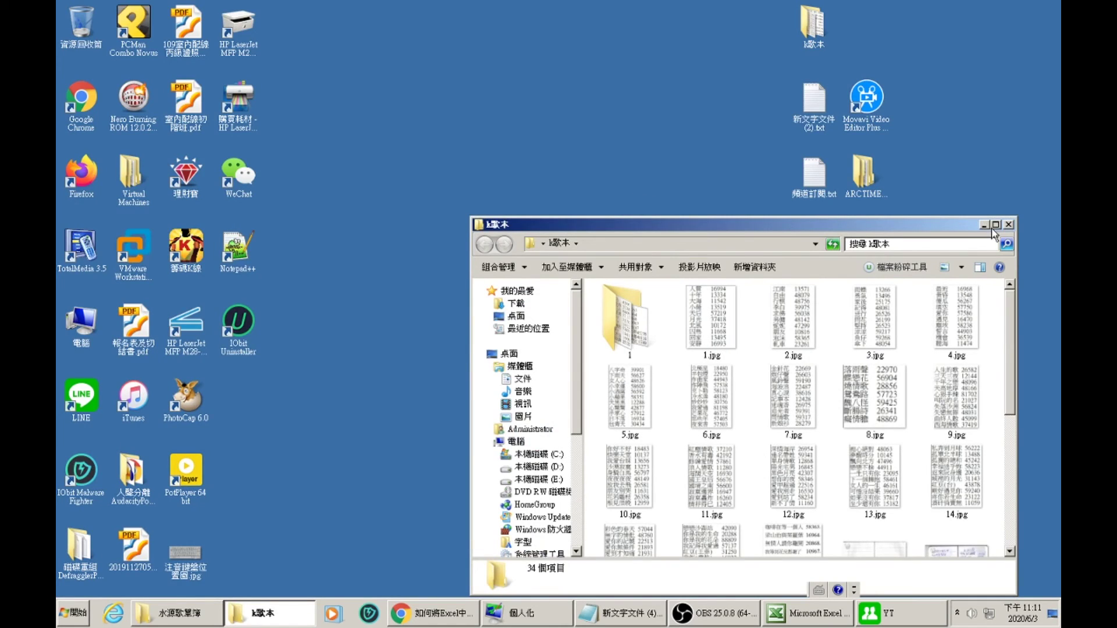
click(996, 225)
double_click(224, 124)
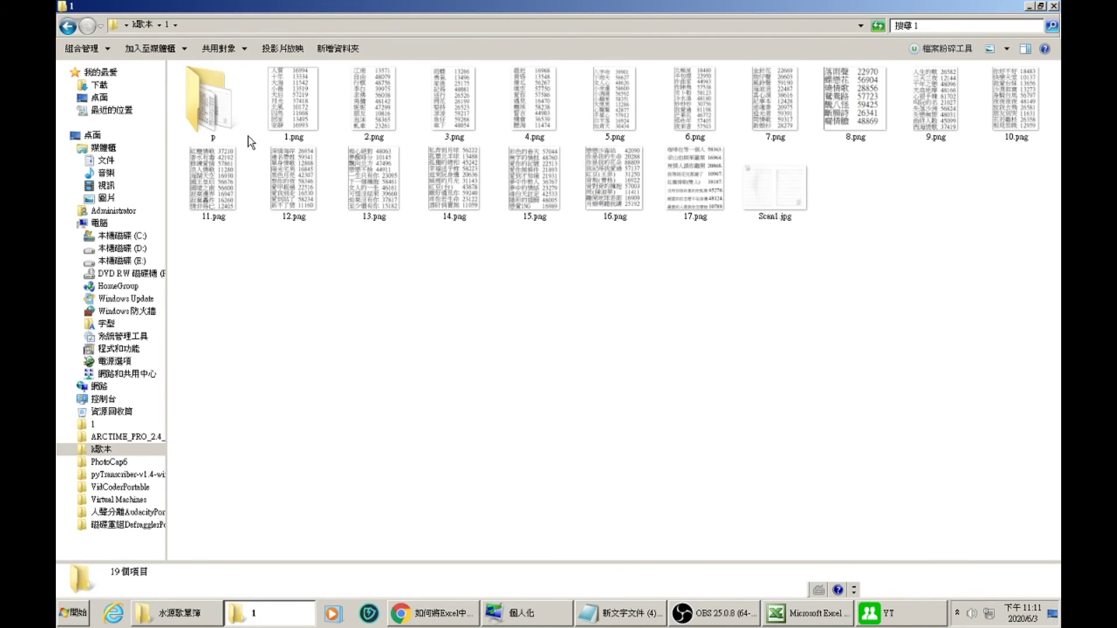
double_click(217, 134)
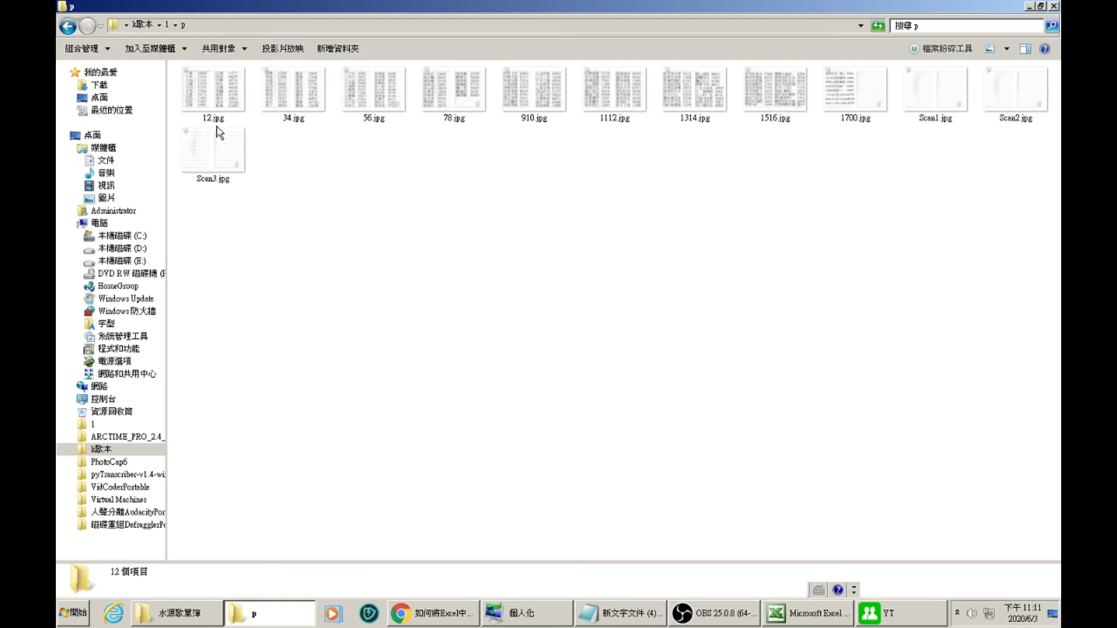
- Print the four page images 12.jpg, 34.jpg, 56.jpg and 78.jpg on A4 with the FinePrint printer
click(214, 111)
ctrl+click(304, 105)
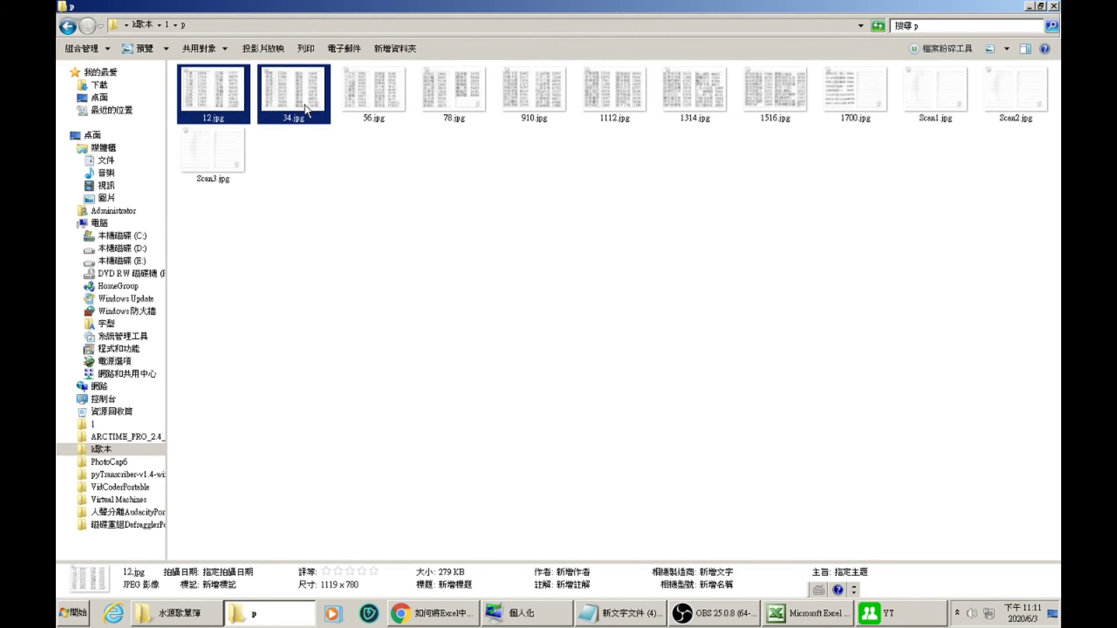
ctrl+click(359, 107)
ctrl+click(454, 107)
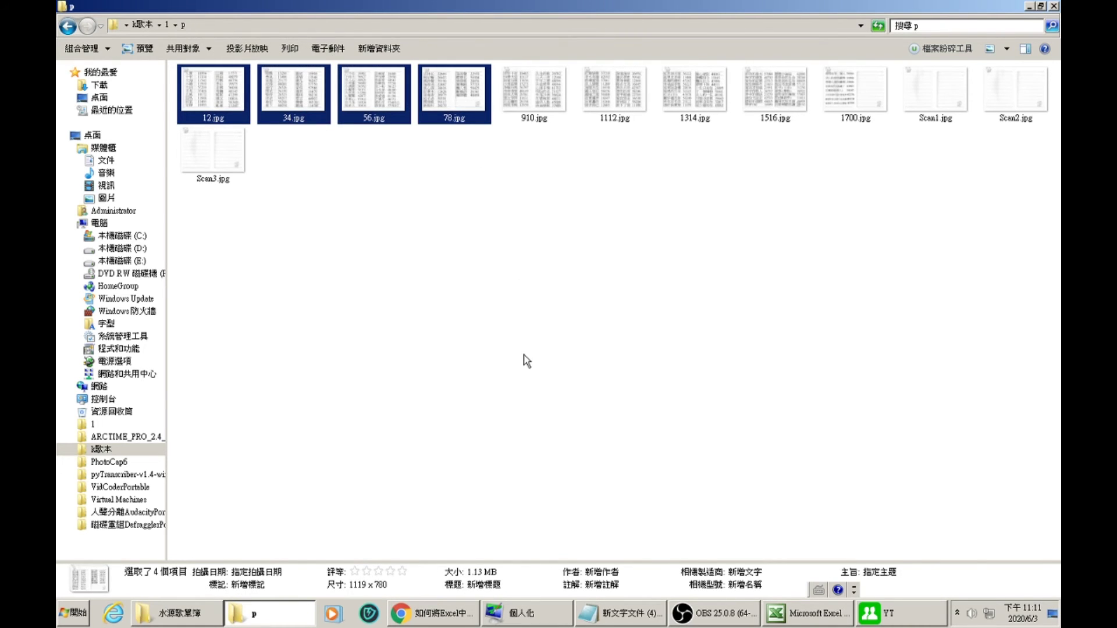
right_click(234, 85)
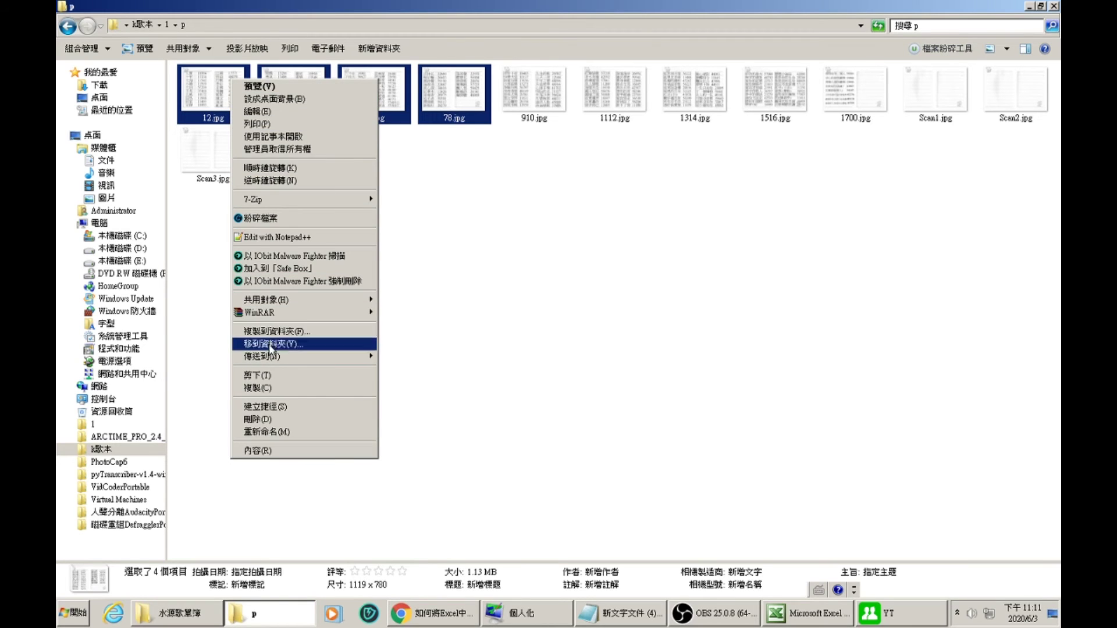
click(288, 124)
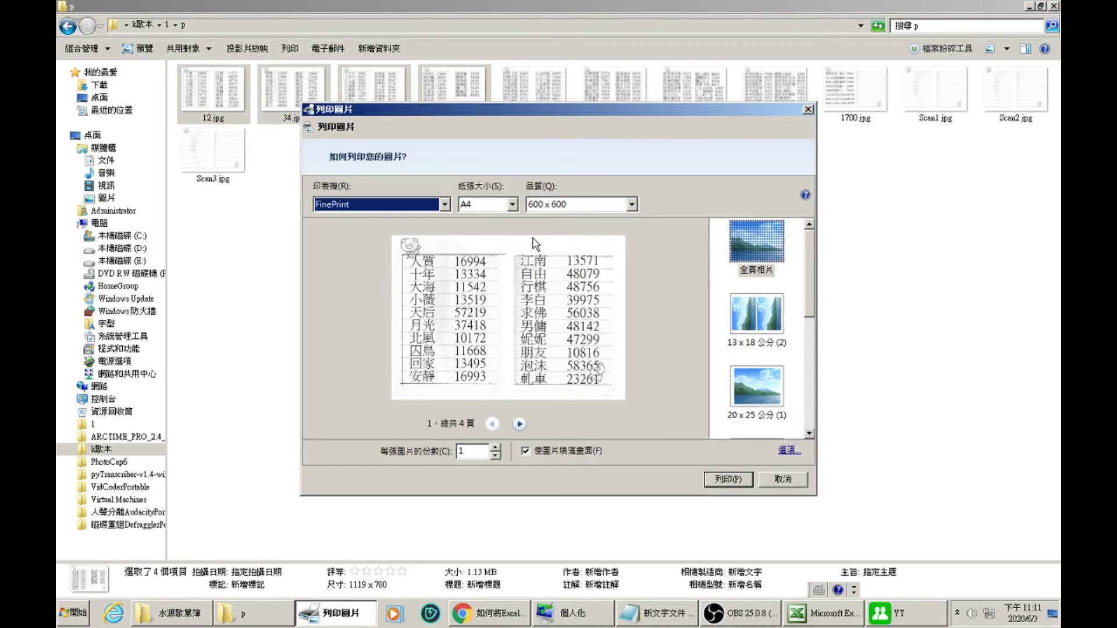
click(719, 480)
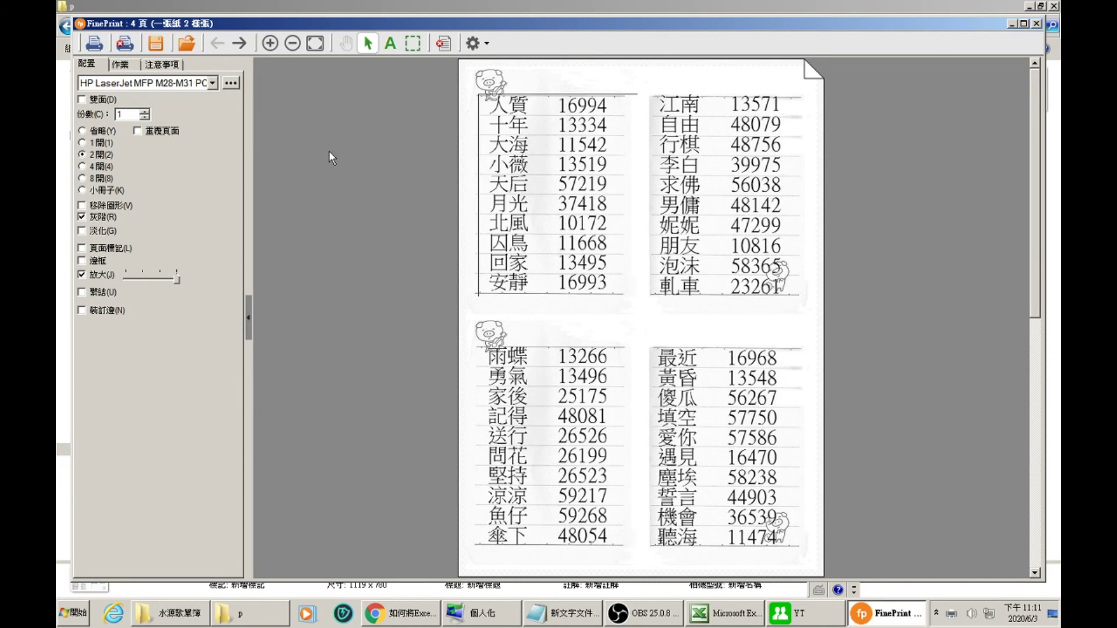
- Try the eight-per-sheet layout in FinePrint, set it to four pages per sheet, and minimize the print preview
click(104, 179)
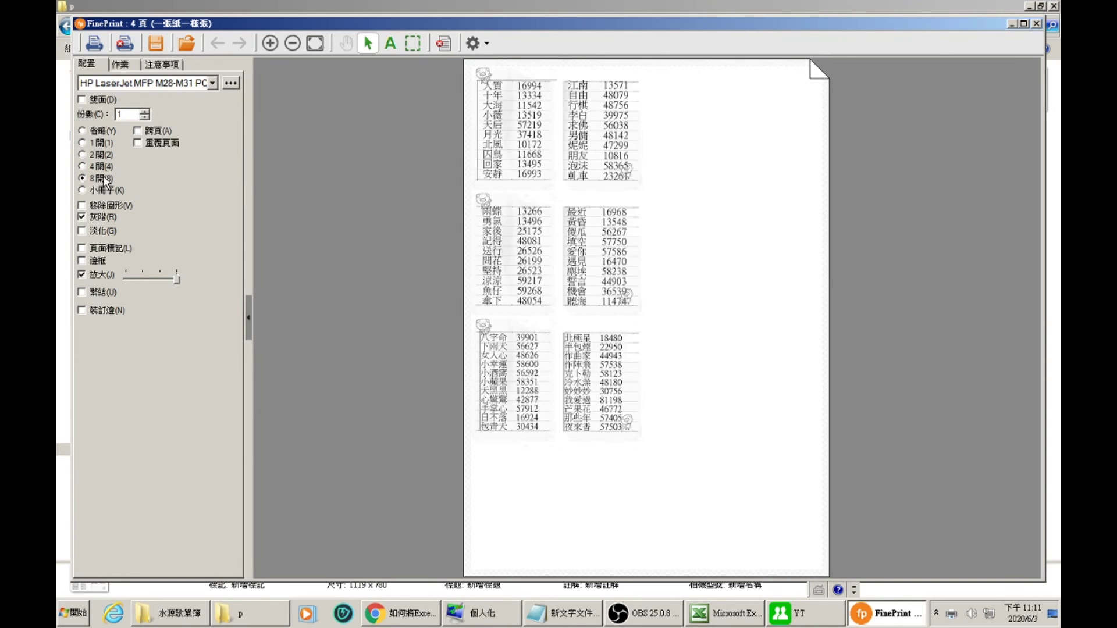
key(Up)
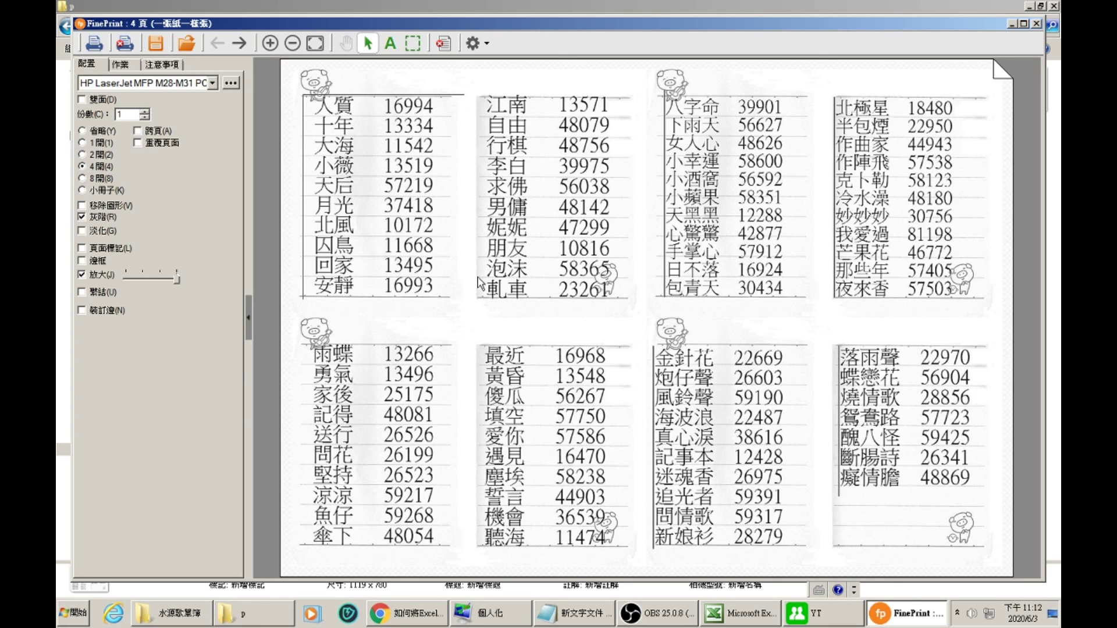
click(1013, 25)
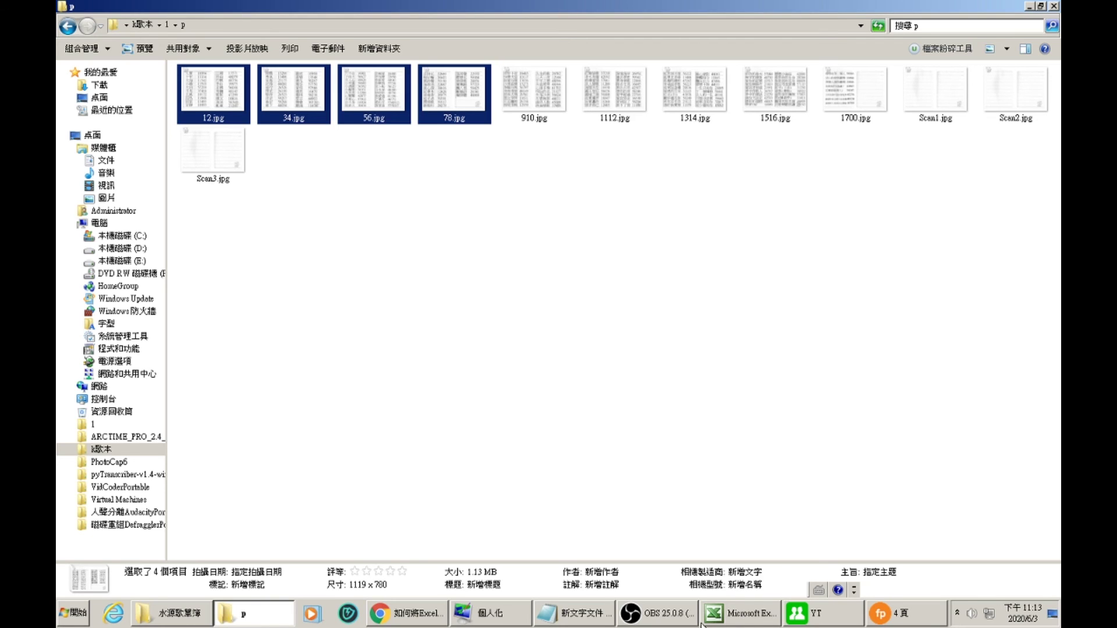
click(680, 616)
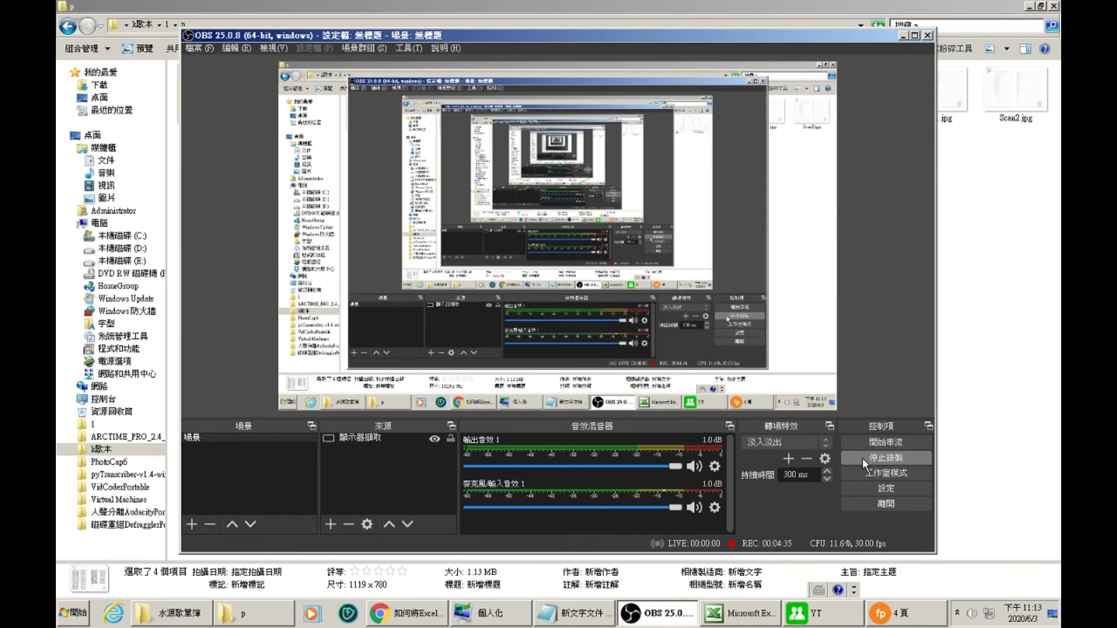